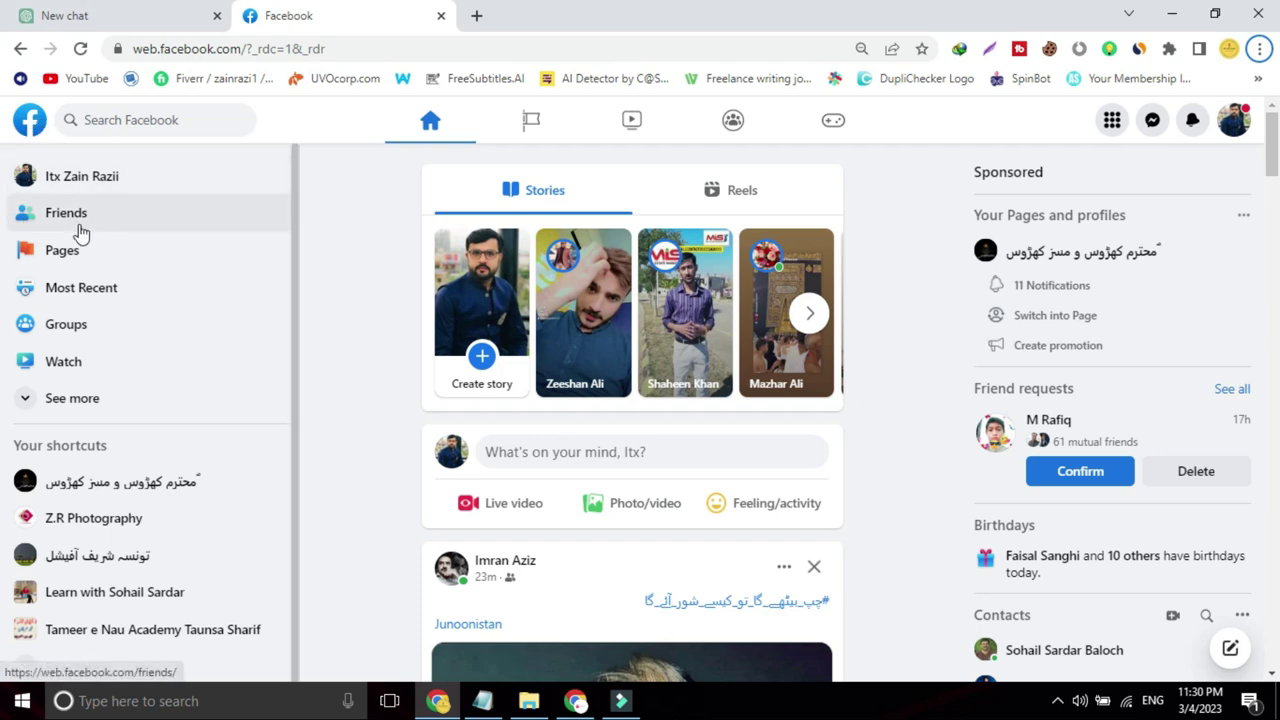
Look through the managed Facebook Pages and start creating a new Page.
{"action": "left_click", "coordinate": [57, 263]}
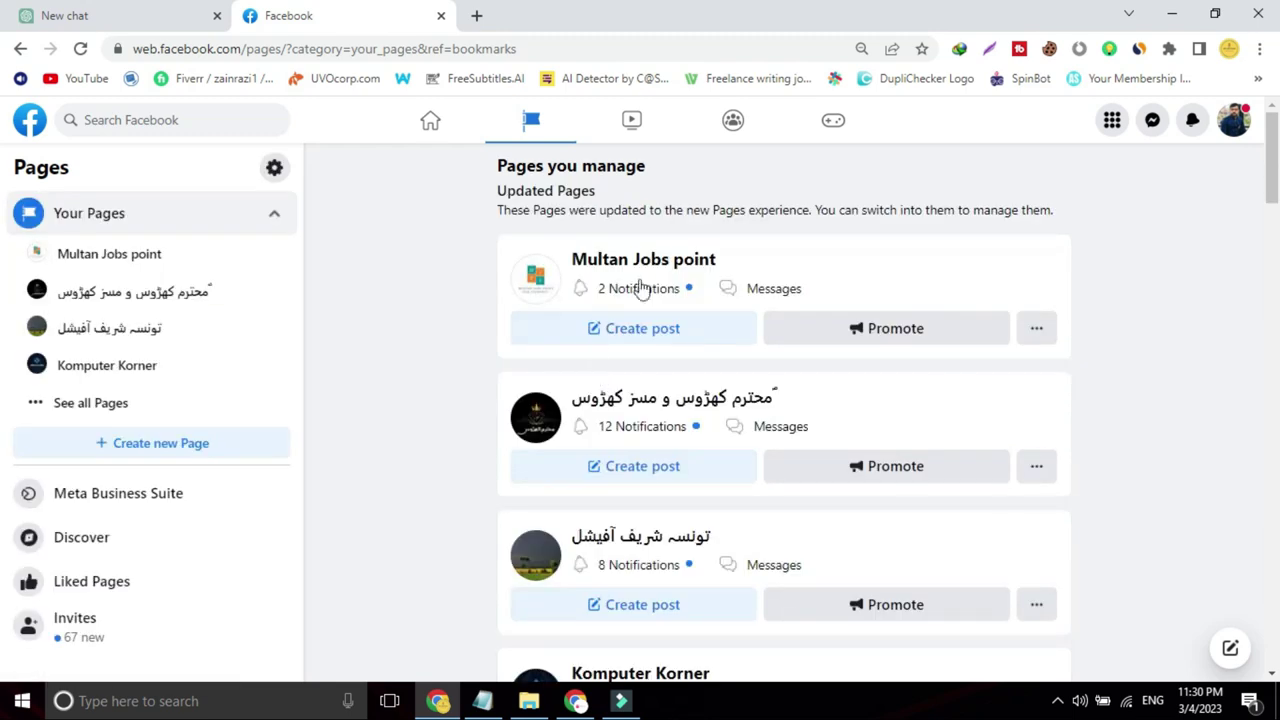
{"action": "left_click_drag", "start_coordinate": [1273, 160], "coordinate": [1273, 455]}
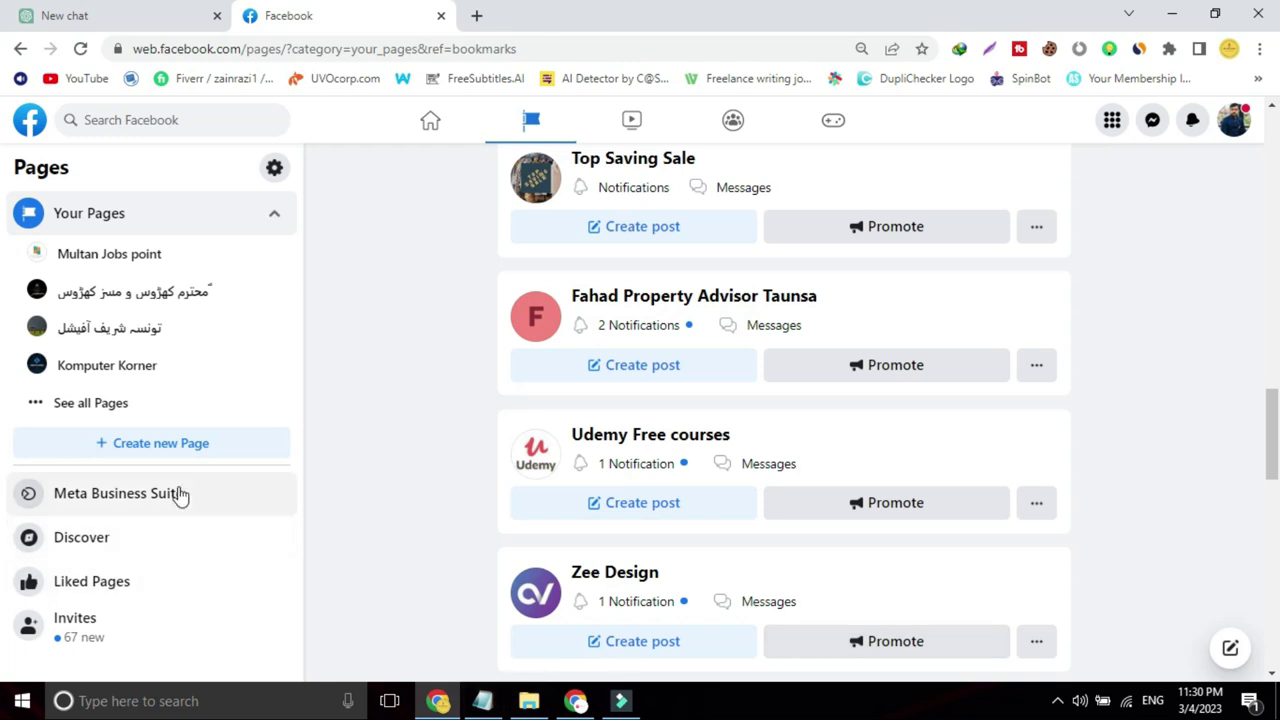
{"action": "left_click", "coordinate": [143, 447]}
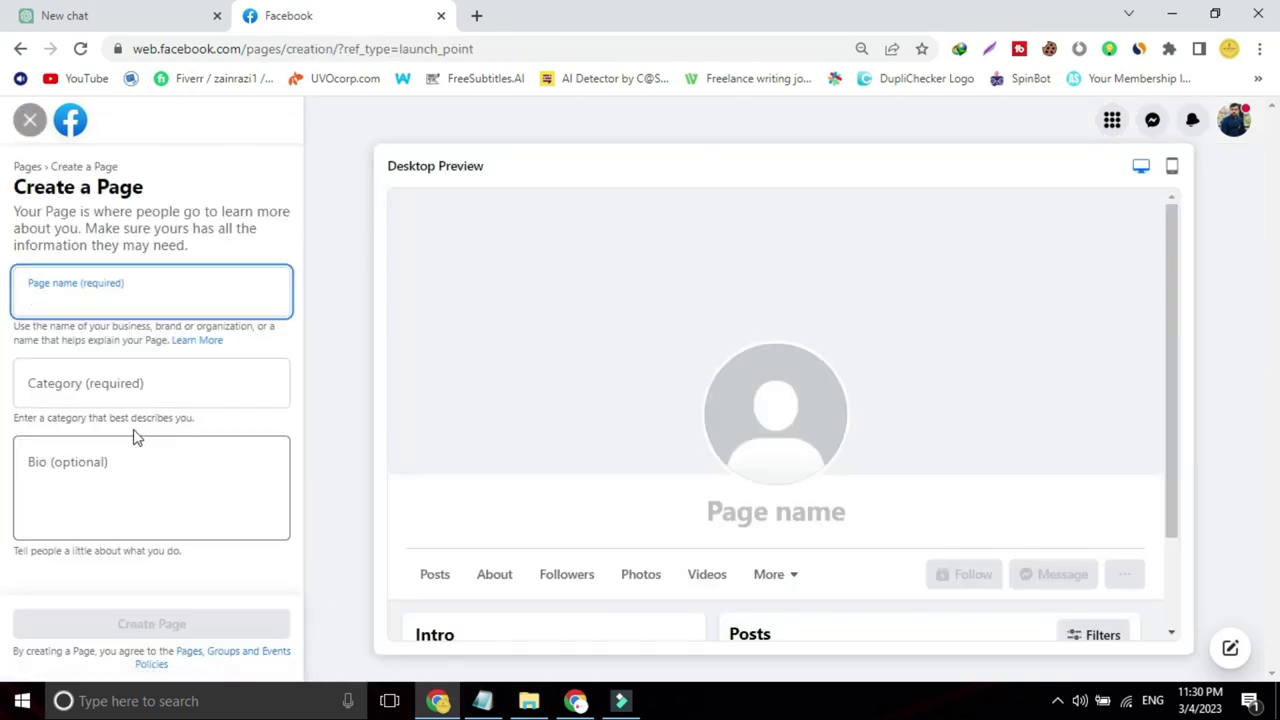
Enter ABC Movie as the new Page's name.
{"action": "left_click", "coordinate": [105, 303]}
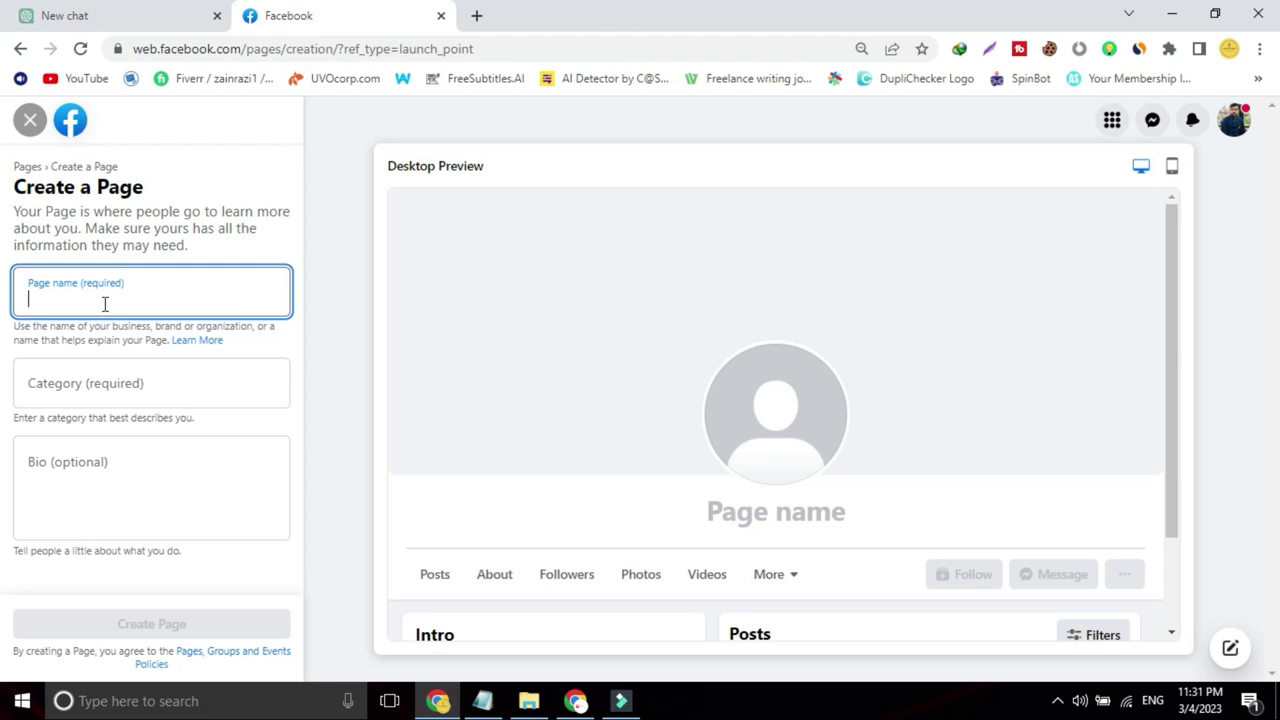
{"action": "type", "text": "AB"}
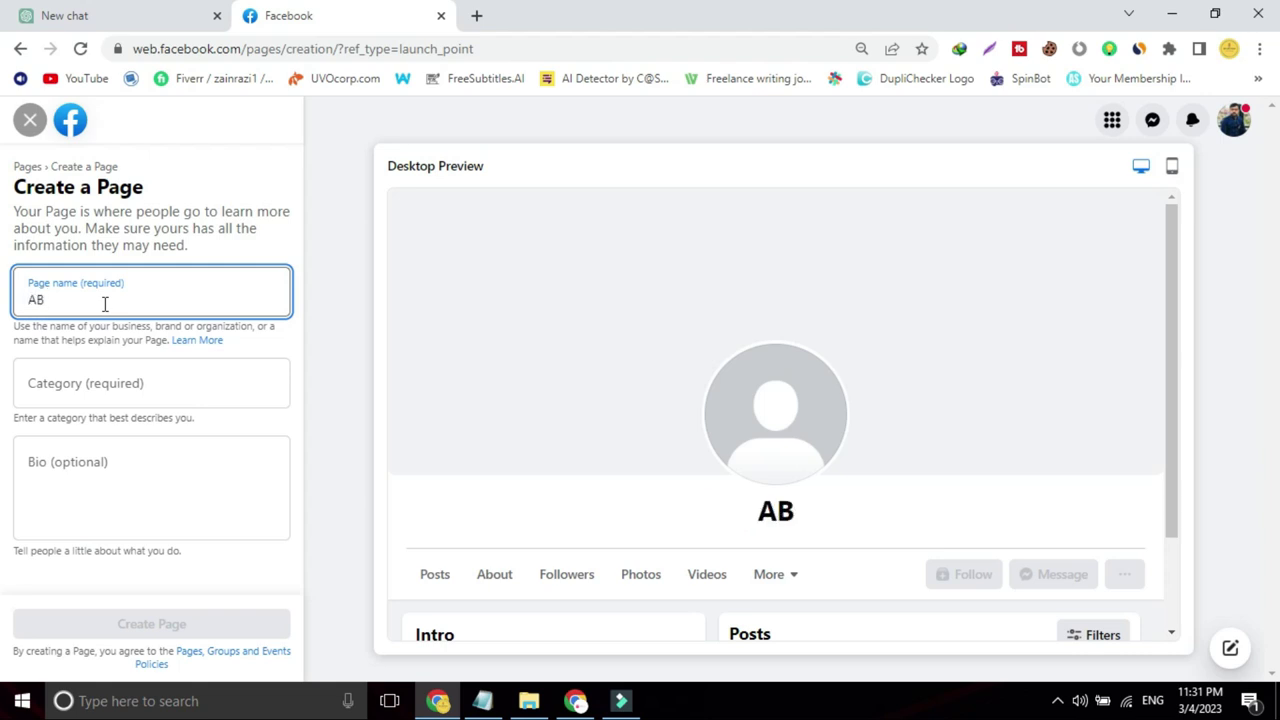
{"action": "type", "text": "C Mob"}
{"action": "key", "text": "BackSpace"}
{"action": "type", "text": "vie"}
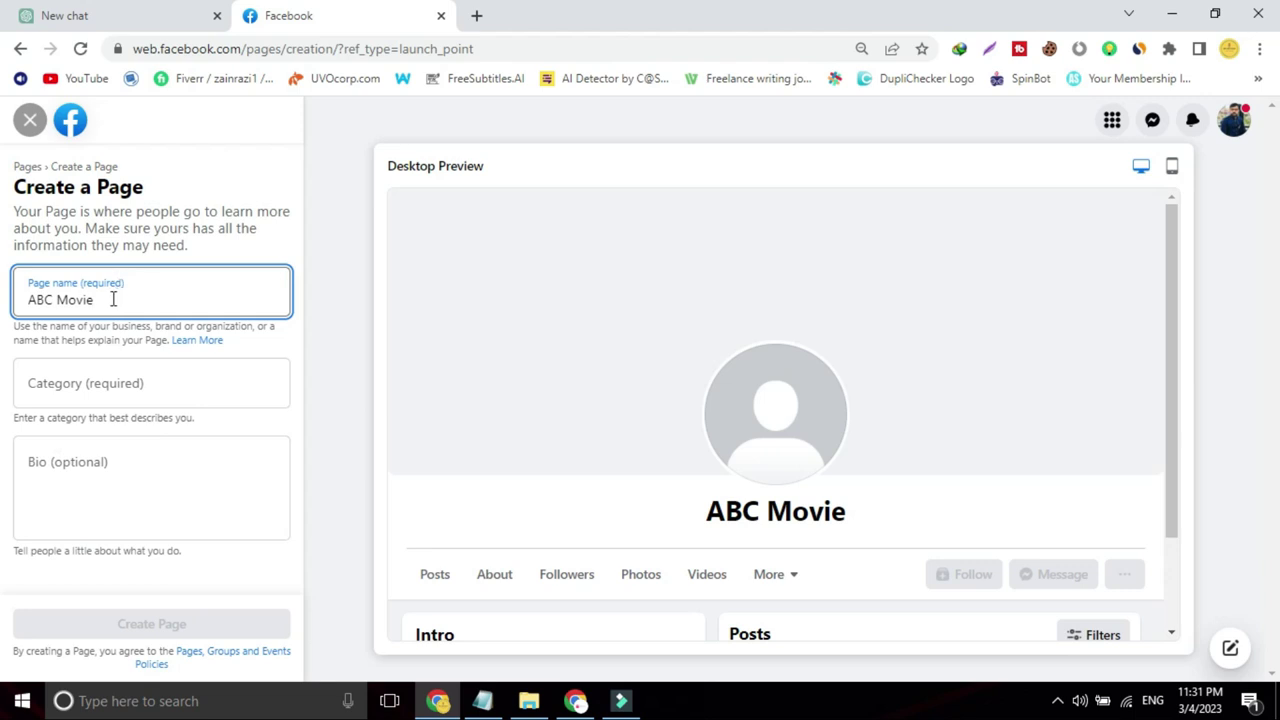
Set the new Page's category to Digital creator.
{"action": "left_click", "coordinate": [63, 380]}
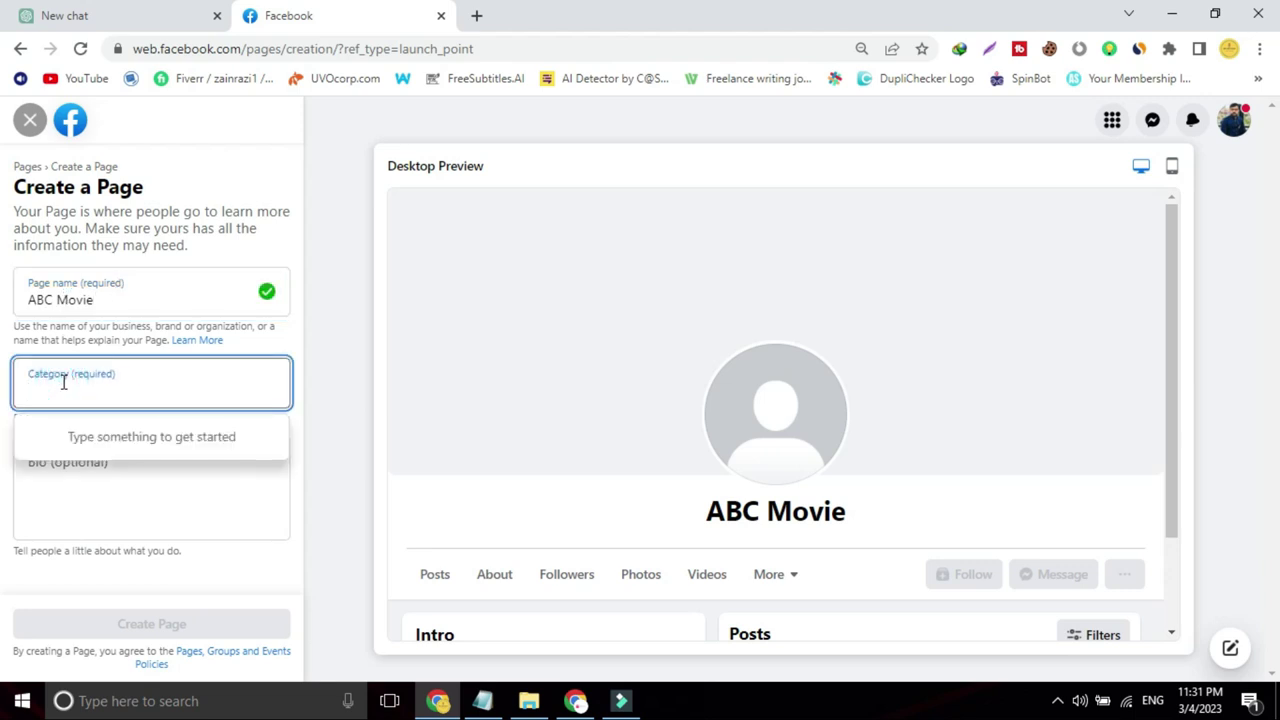
{"action": "type", "text": "c"}
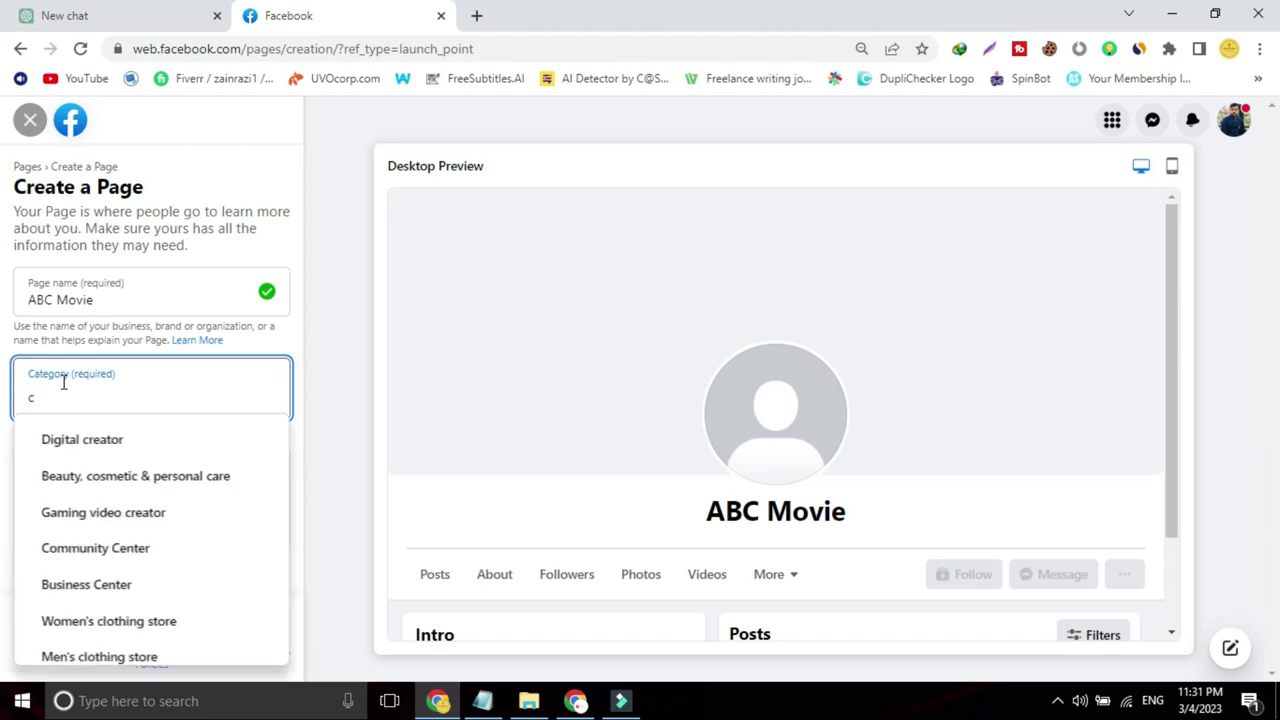
{"action": "left_click", "coordinate": [97, 443]}
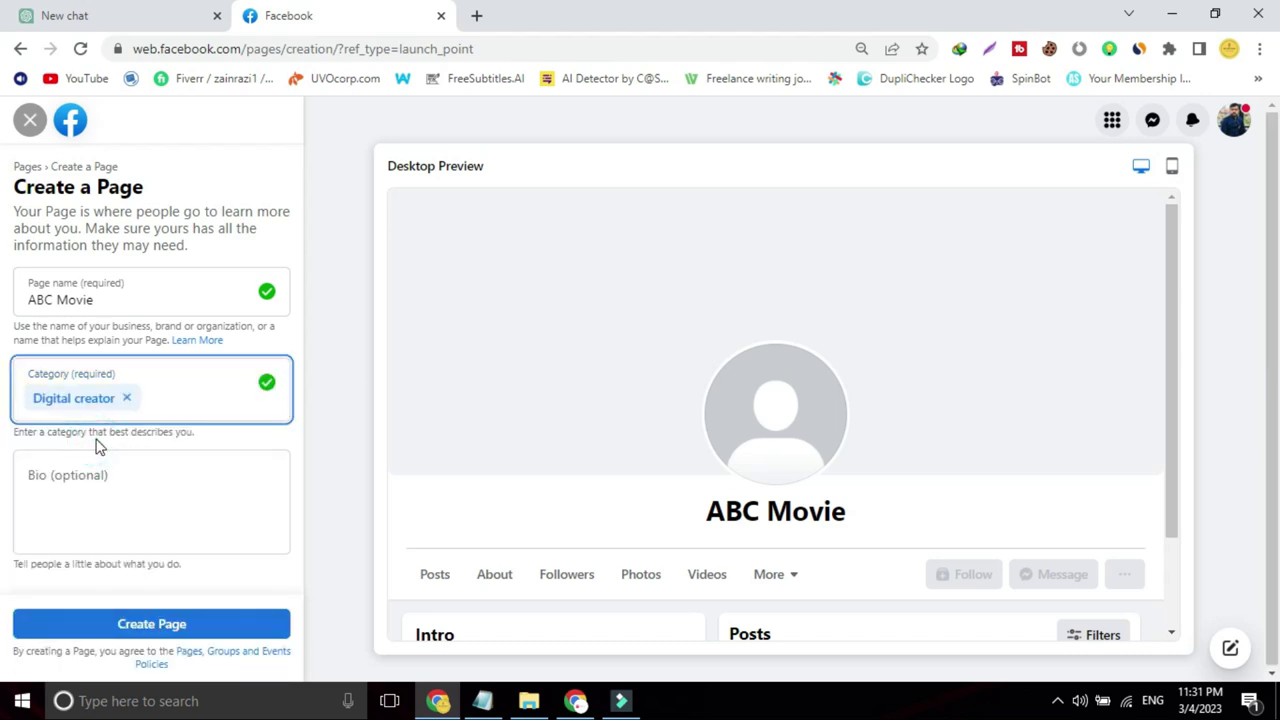
Copy the Page name ABC Movie into the new Page's bio.
{"action": "left_click", "coordinate": [96, 470]}
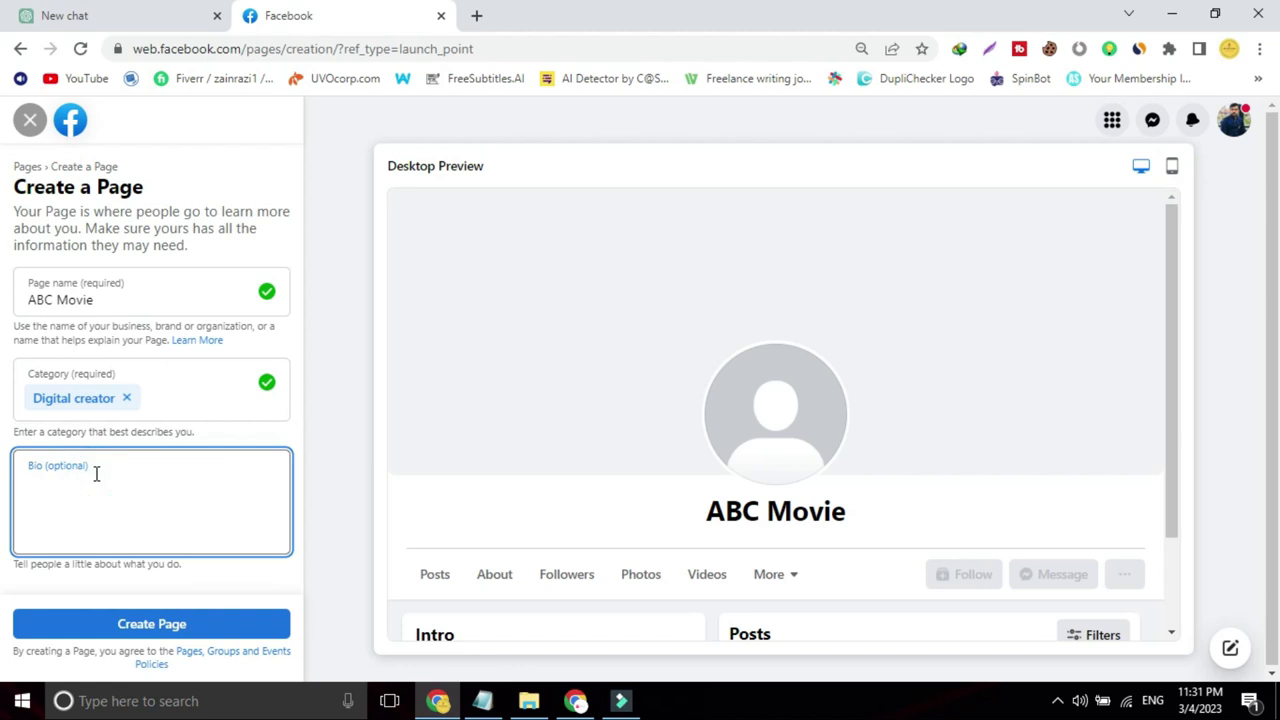
{"action": "left_click_drag", "start_coordinate": [103, 300], "coordinate": [18, 298]}
{"action": "key", "text": "ctrl+c"}
{"action": "left_click", "coordinate": [72, 476]}
{"action": "key", "text": "ctrl+v"}
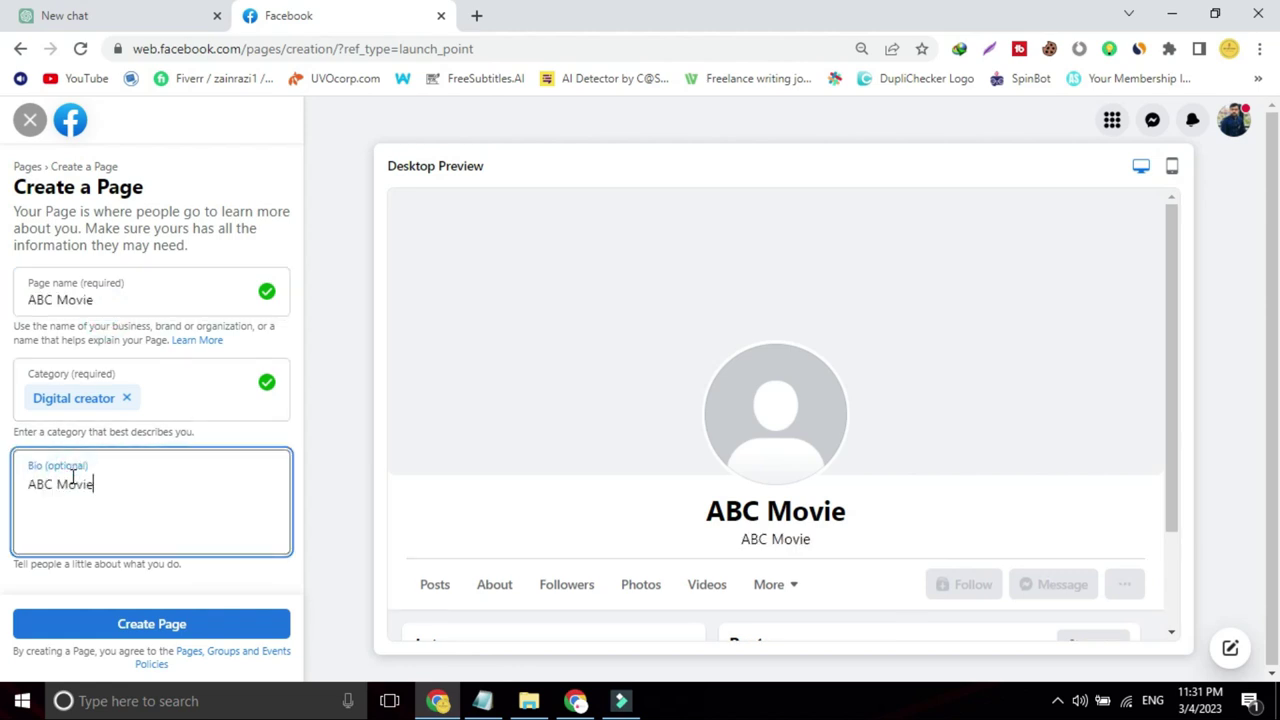
Try to create the ABC Movie Page, and leave the creation form for the Facebook home feed.
{"action": "left_click", "coordinate": [178, 623]}
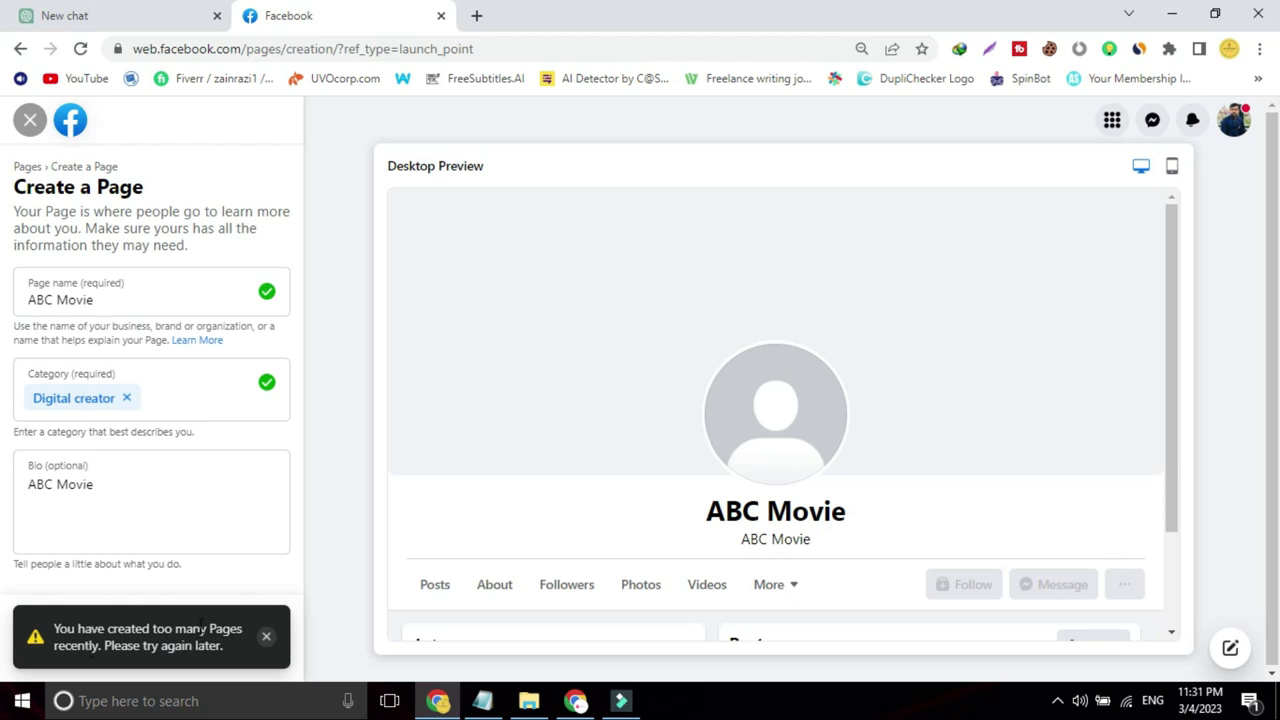
{"action": "left_click_drag", "start_coordinate": [226, 641], "coordinate": [55, 628]}
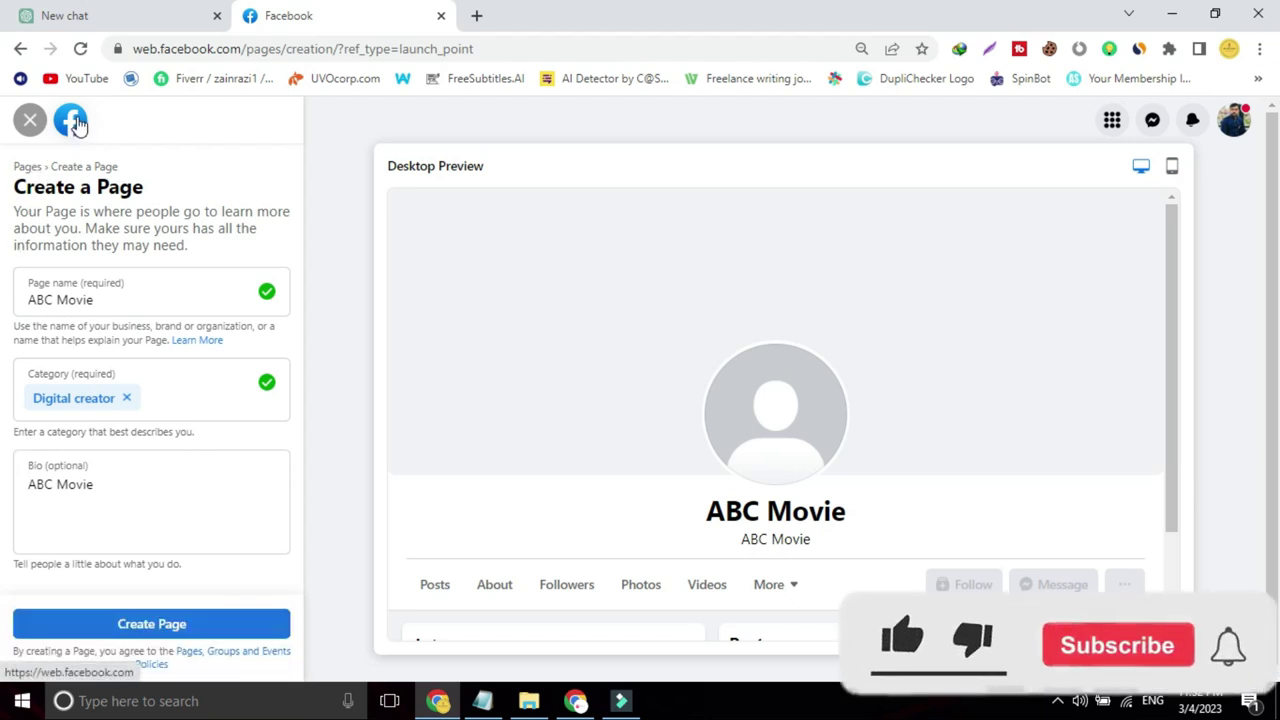
{"action": "left_click", "coordinate": [72, 120]}
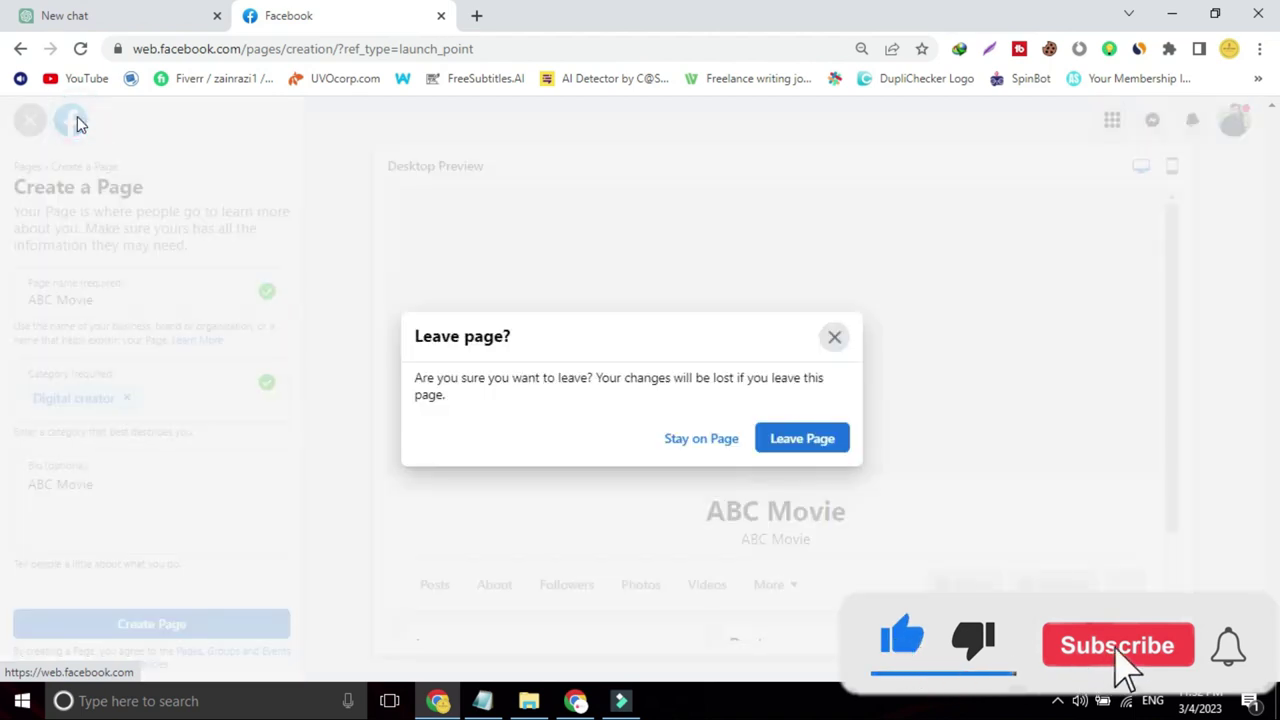
{"action": "left_click", "coordinate": [803, 458]}
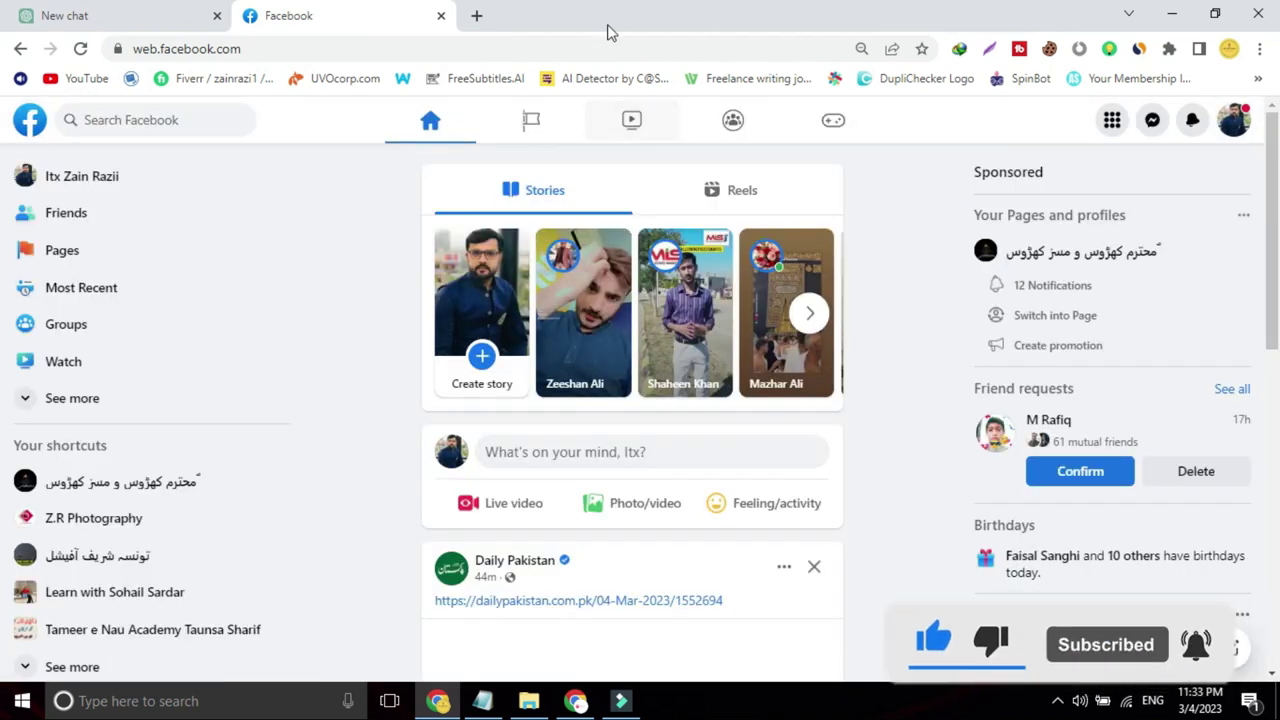
Search Google for creator studio in a new browser tab and open Facebook's Creator Studio.
{"action": "left_click", "coordinate": [477, 15]}
{"action": "left_click", "coordinate": [467, 50]}
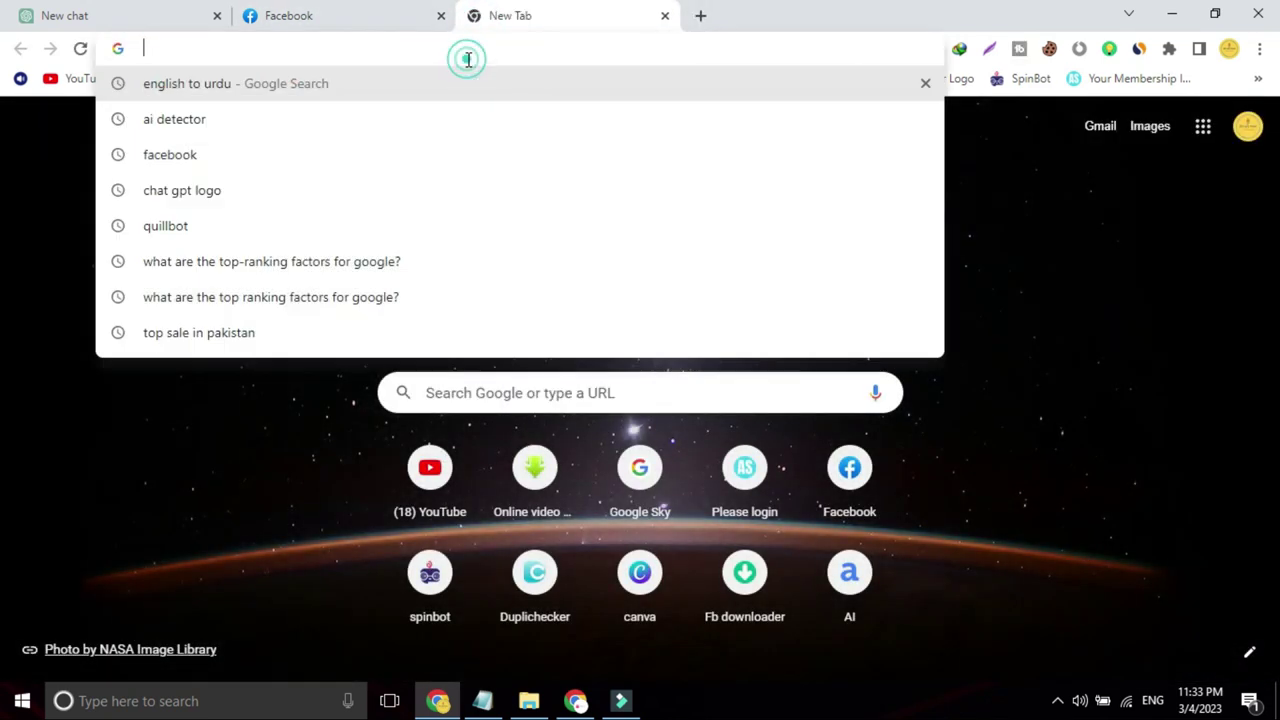
{"action": "type", "text": "cr"}
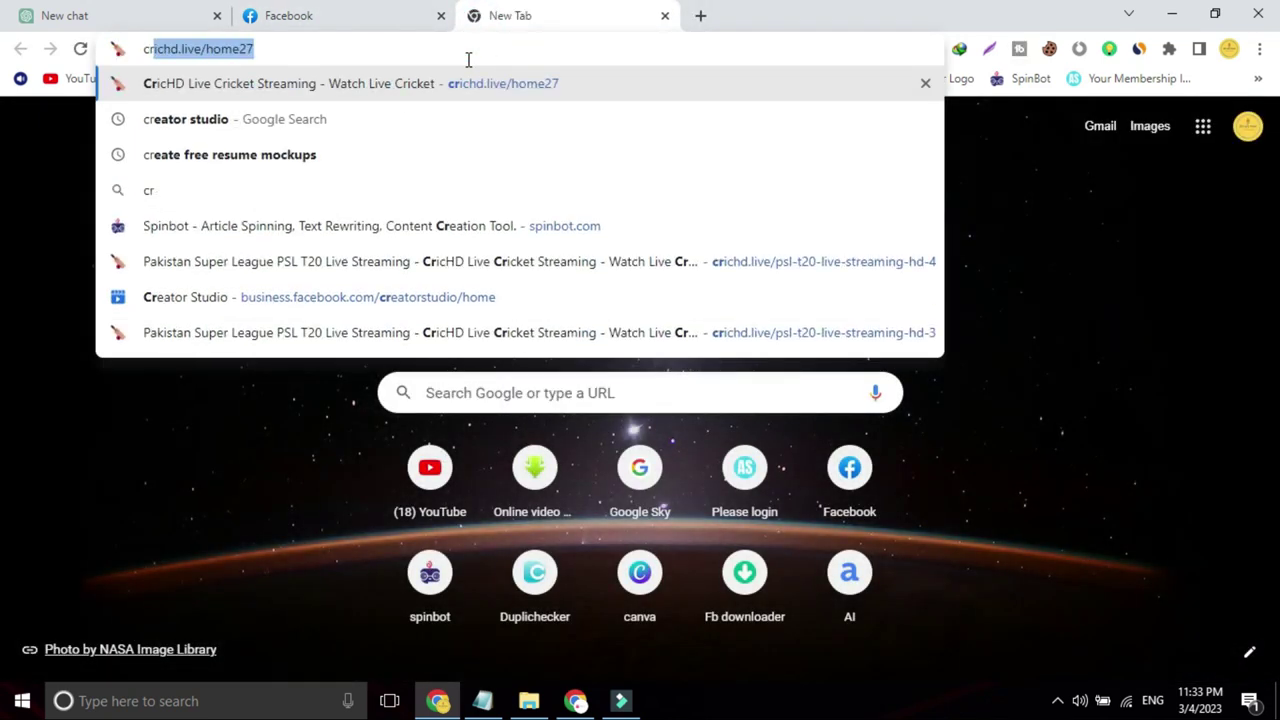
{"action": "left_click", "coordinate": [368, 122]}
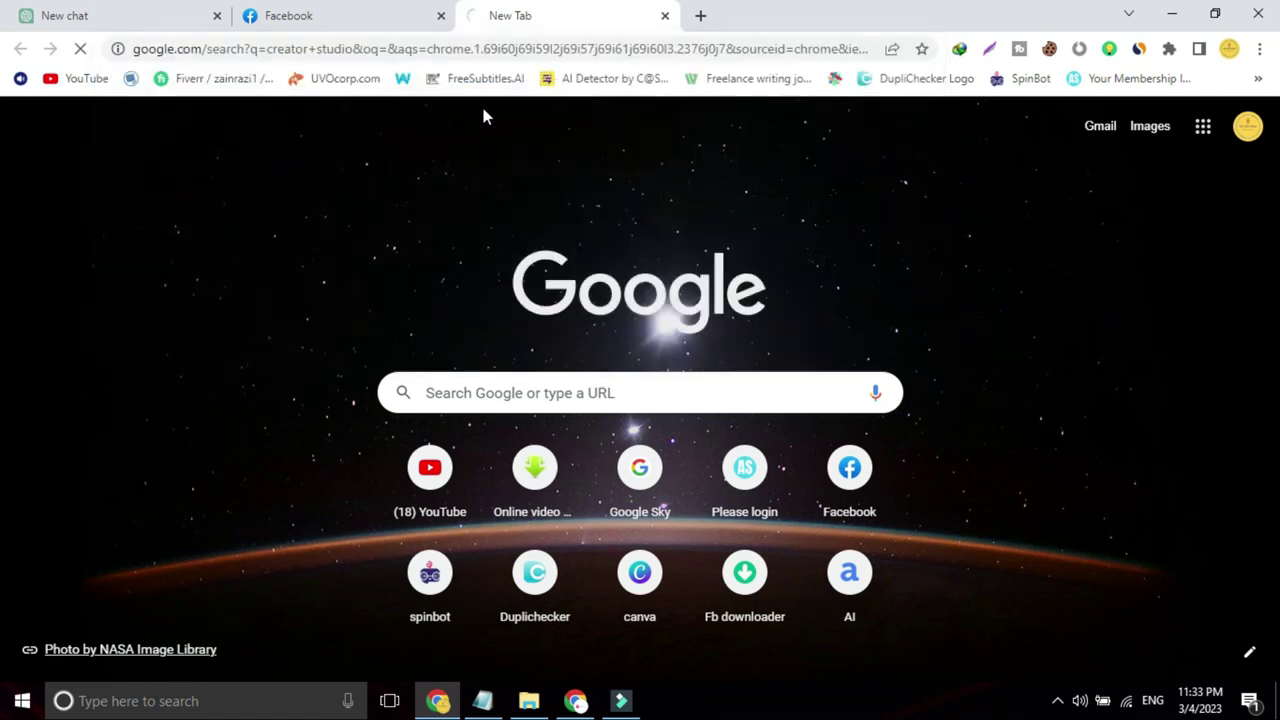
{"action": "left_click", "coordinate": [203, 330]}
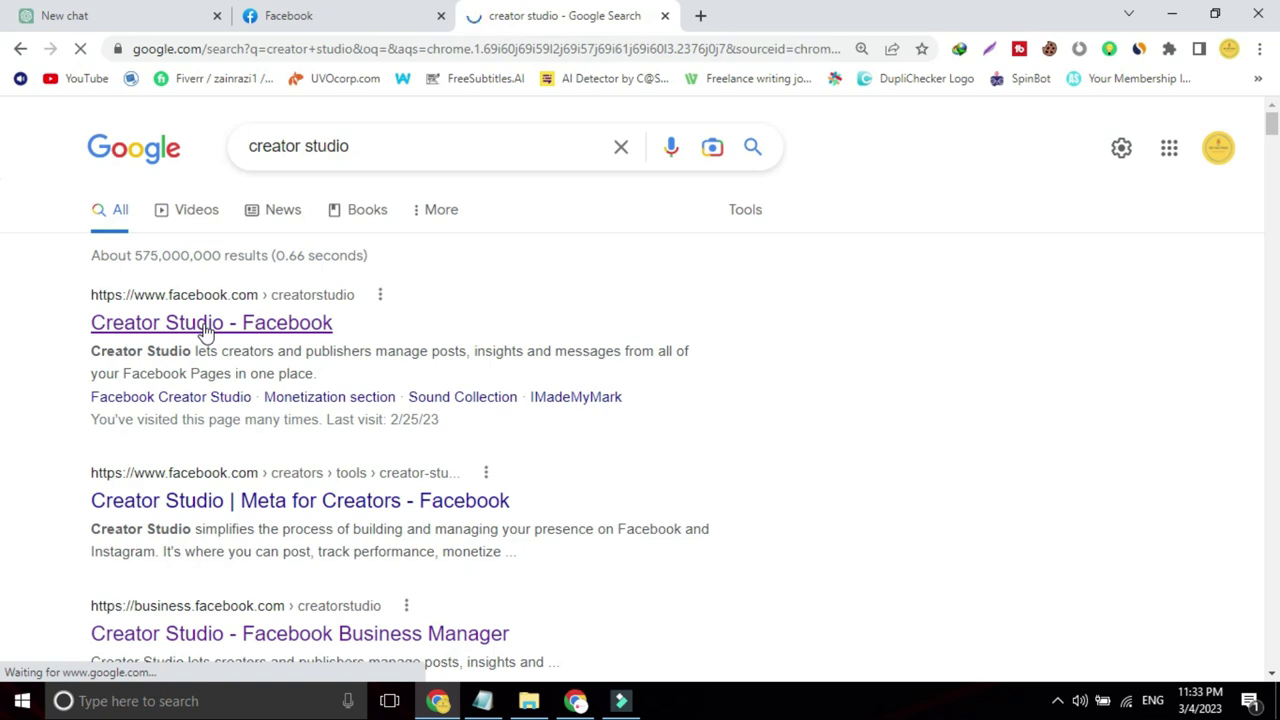
Return to the Facebook home feed and open the profile's Professional dashboard to examine its overview.
{"action": "left_click", "coordinate": [255, 16]}
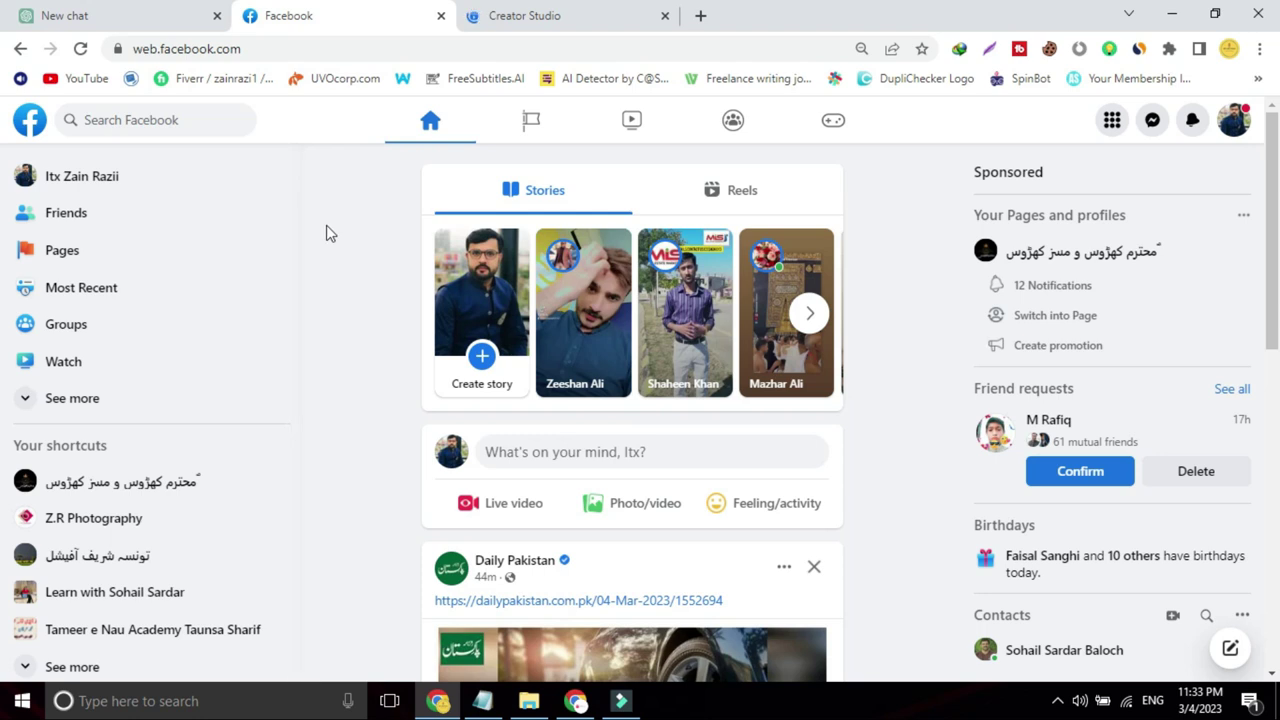
{"action": "left_click", "coordinate": [126, 400]}
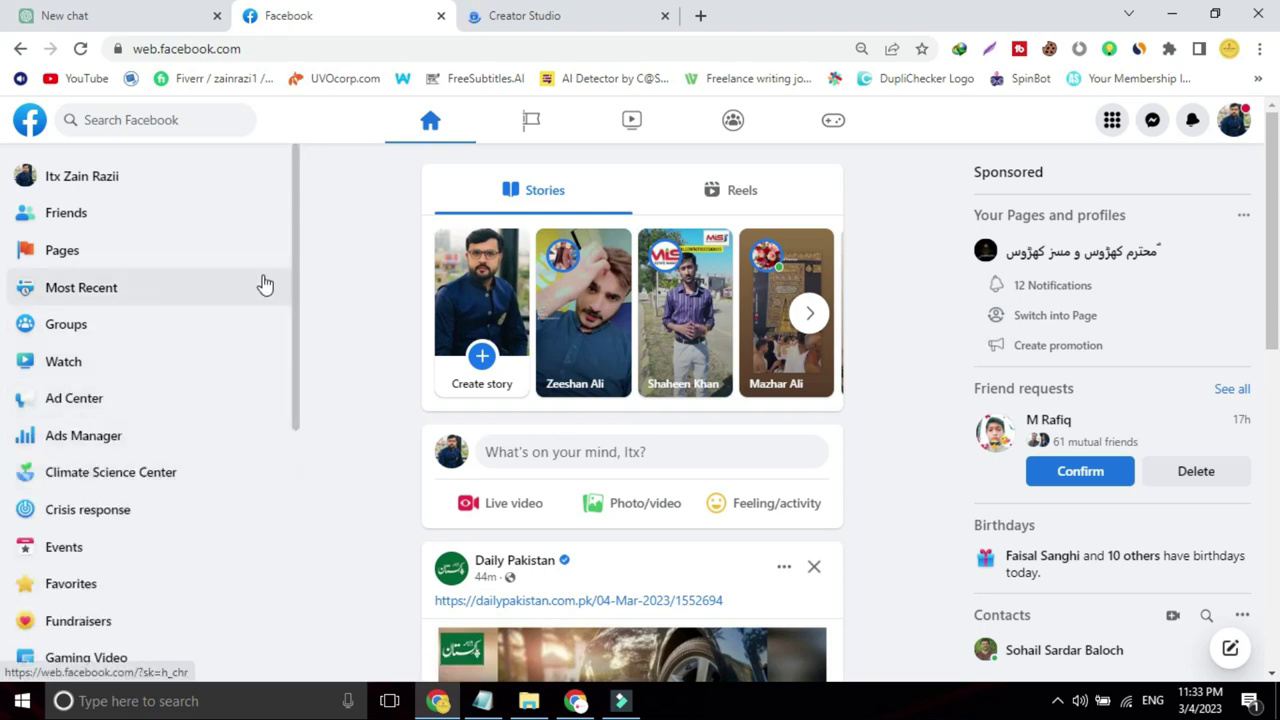
{"action": "left_click_drag", "start_coordinate": [290, 214], "coordinate": [300, 427]}
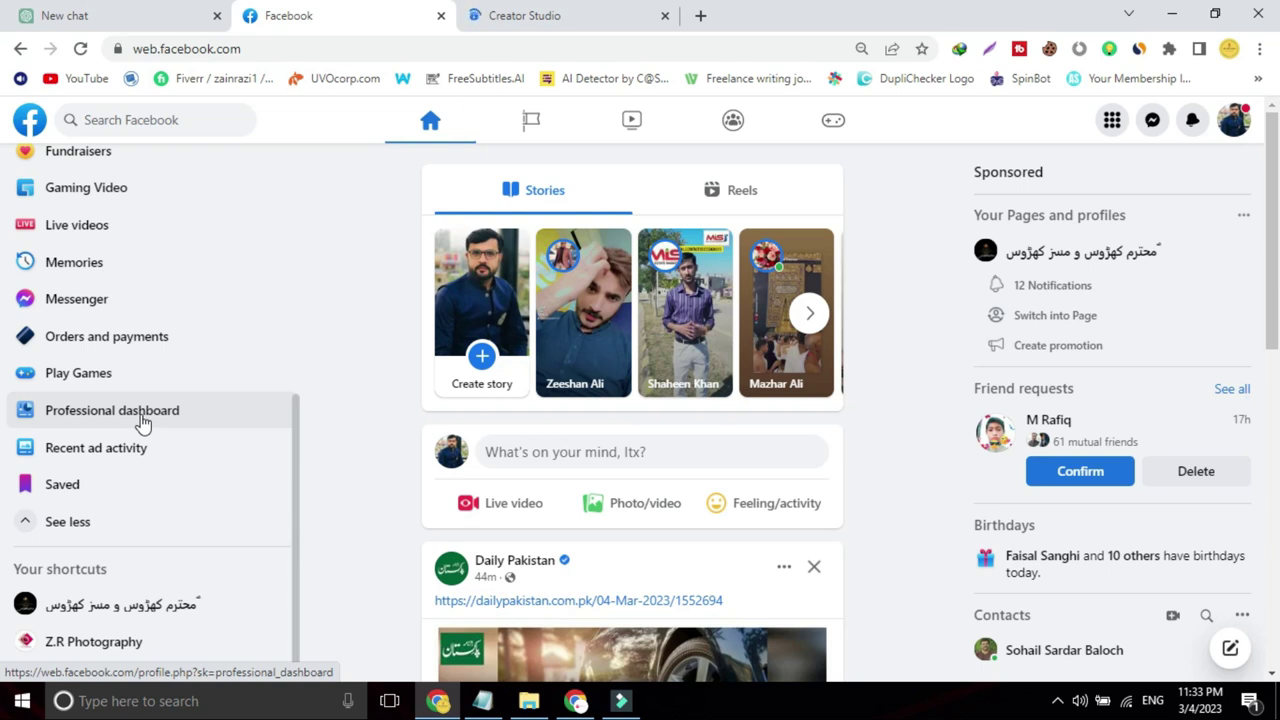
{"action": "left_click", "coordinate": [103, 412]}
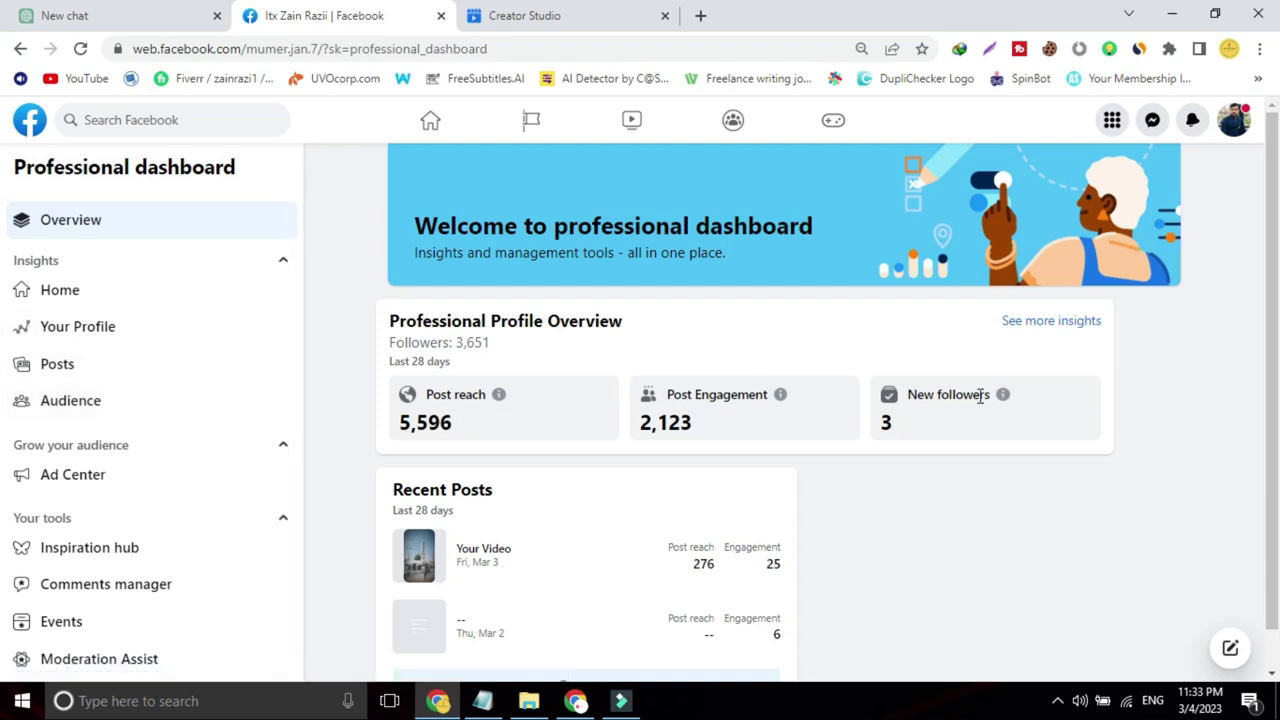
{"action": "scroll", "coordinate": [431, 392], "scroll_direction": "down", "scroll_amount": 1}
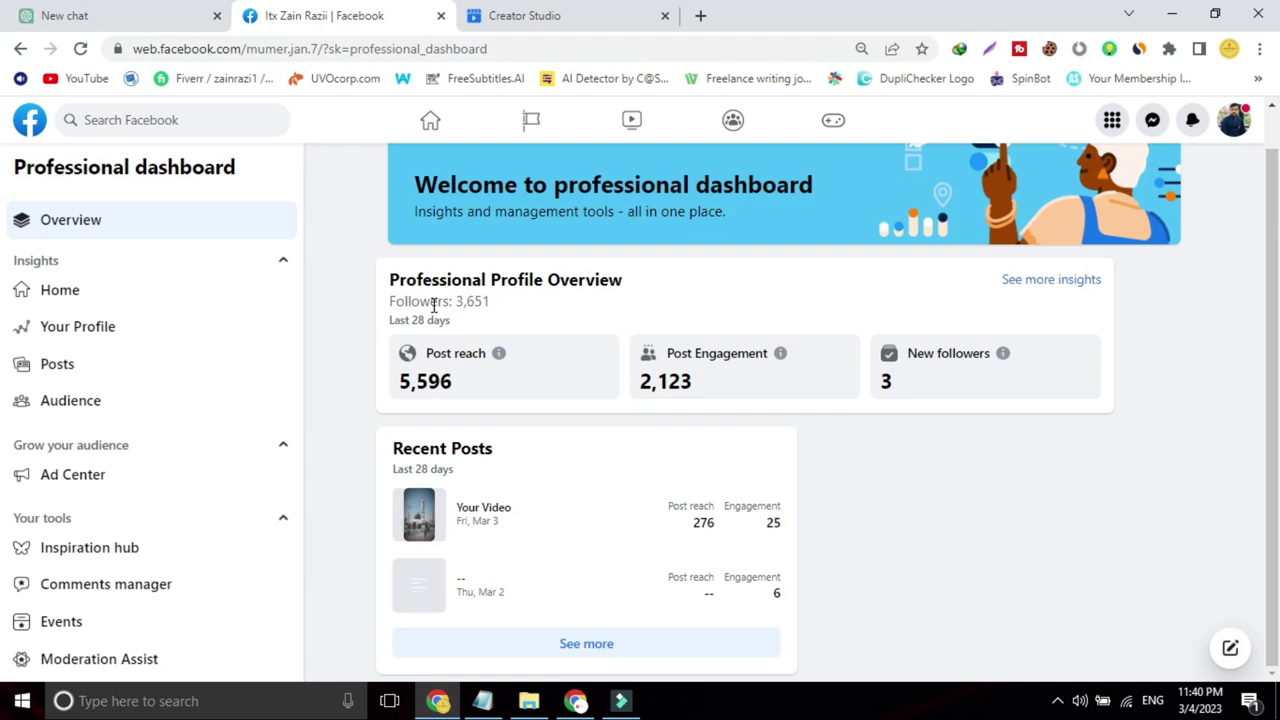
Examine the profile insights and the dashboard's tools and guidance entries, and return to the dashboard overview.
{"action": "left_click", "coordinate": [118, 330]}
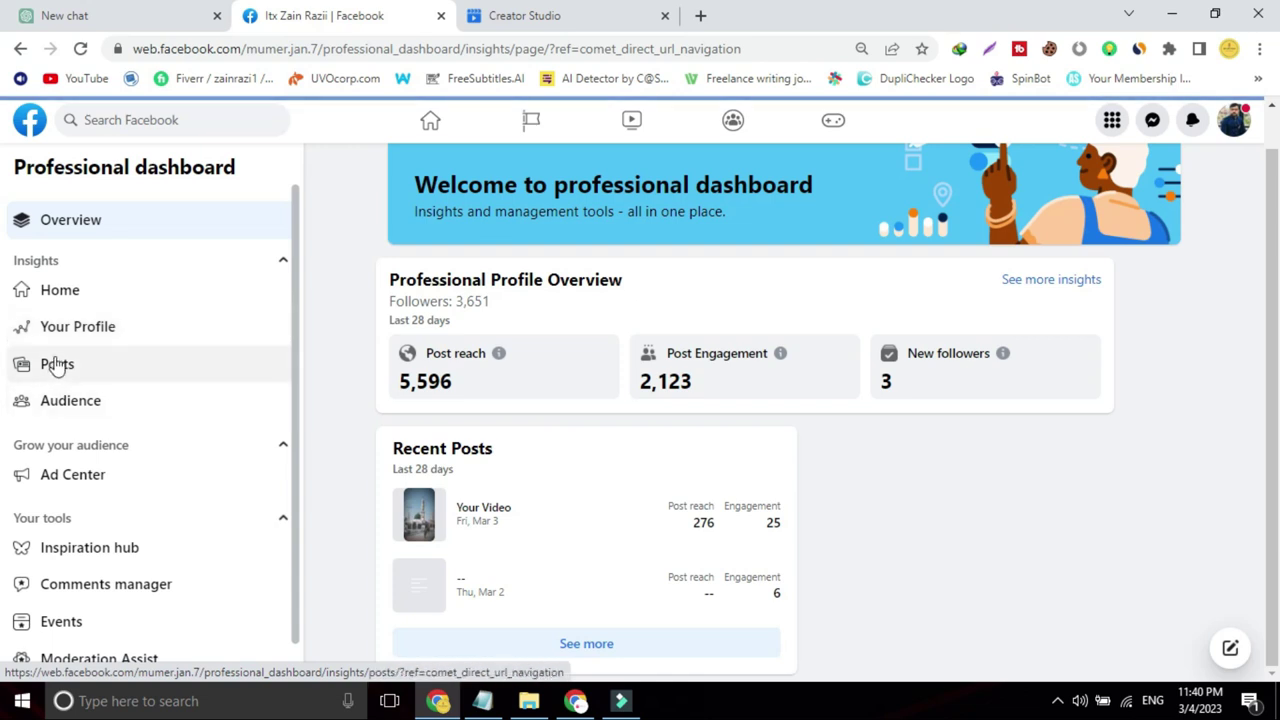
{"action": "left_click", "coordinate": [86, 326]}
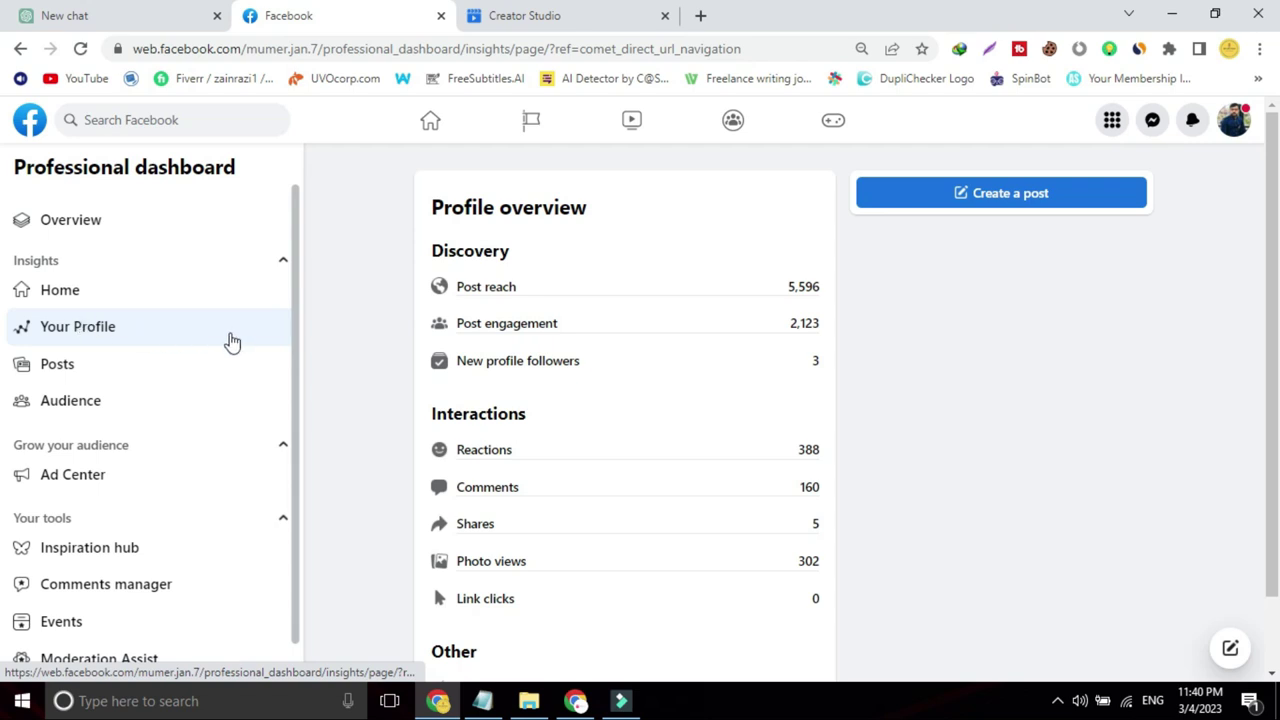
{"action": "left_click_drag", "start_coordinate": [289, 318], "coordinate": [296, 453]}
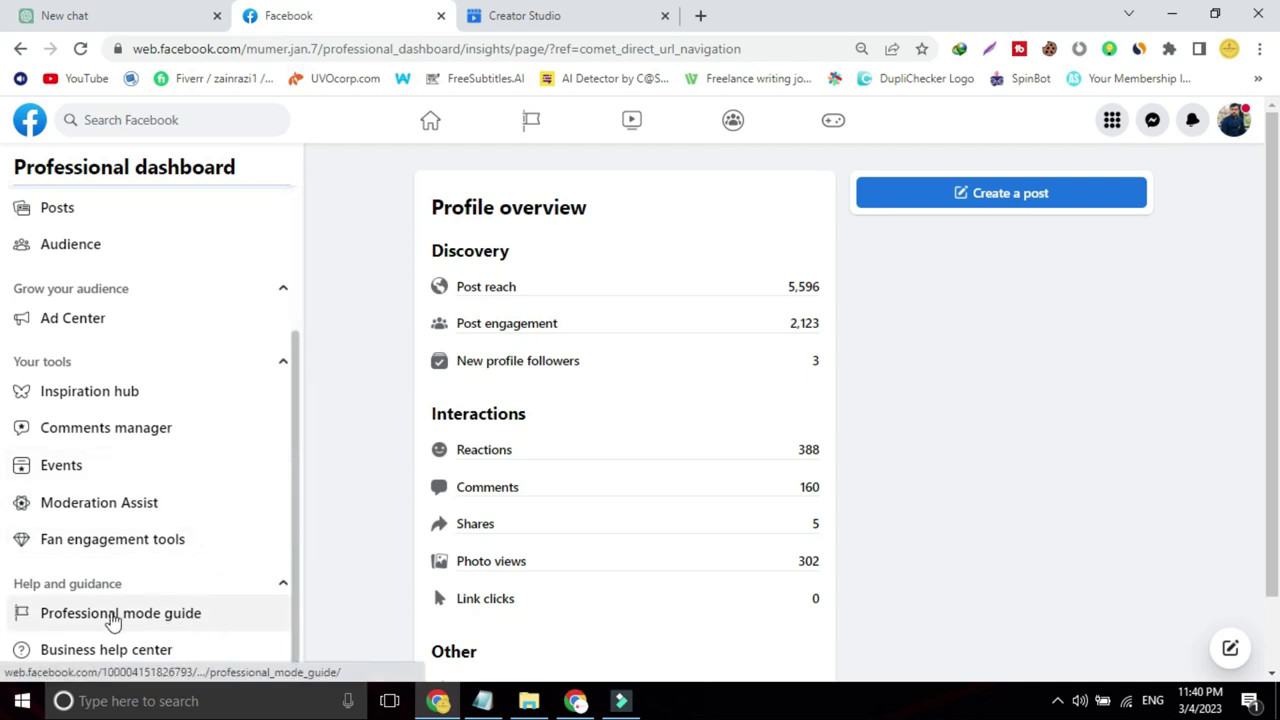
{"action": "left_click", "coordinate": [143, 616]}
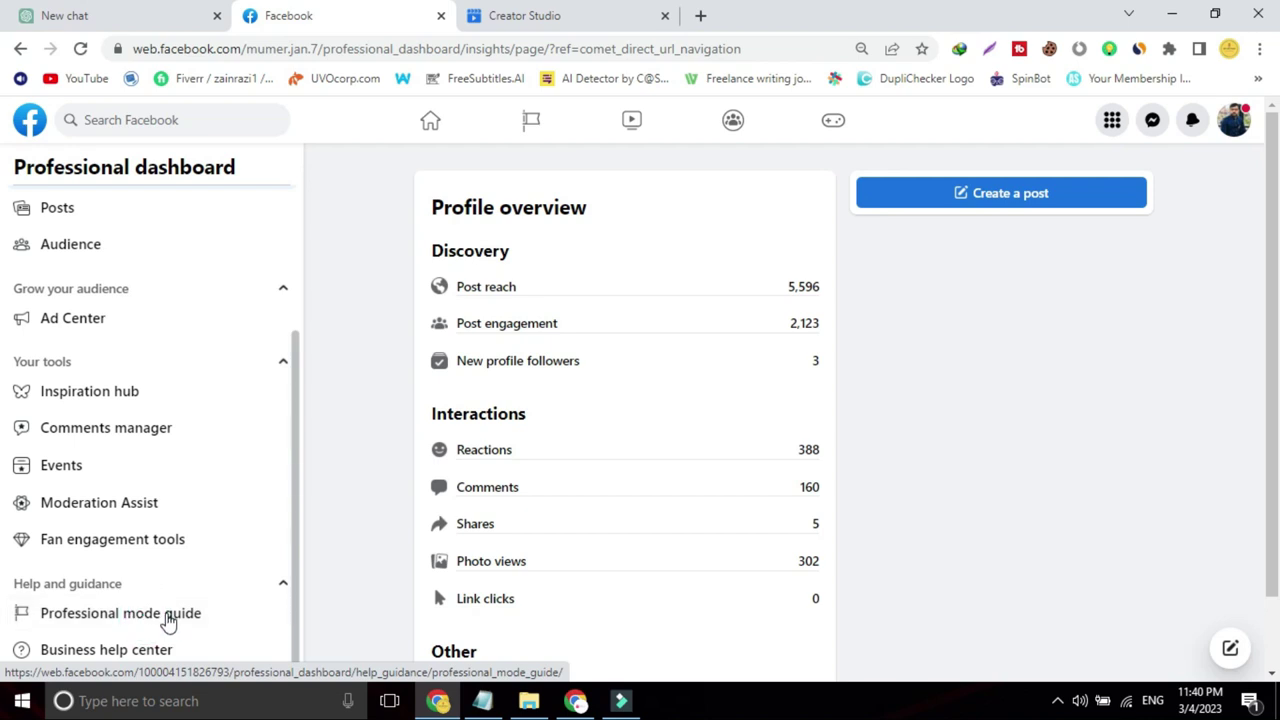
{"action": "left_click_drag", "start_coordinate": [289, 517], "coordinate": [305, 373]}
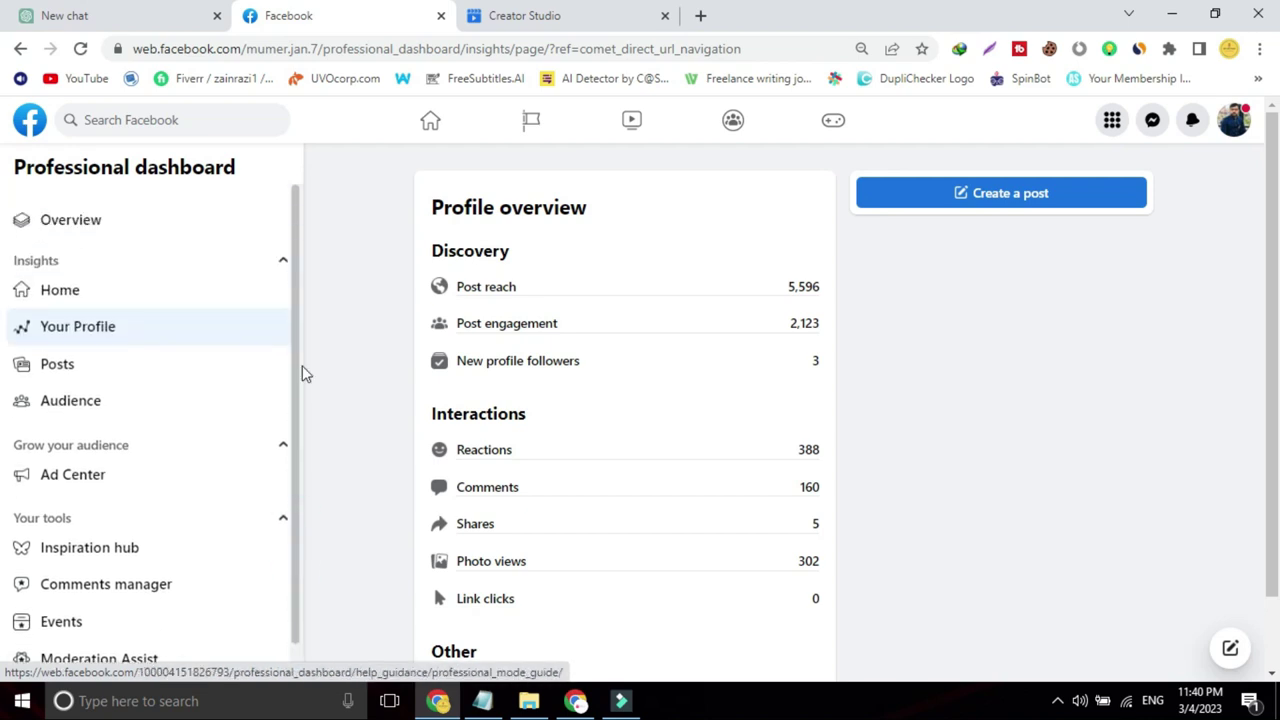
{"action": "left_click", "coordinate": [157, 230]}
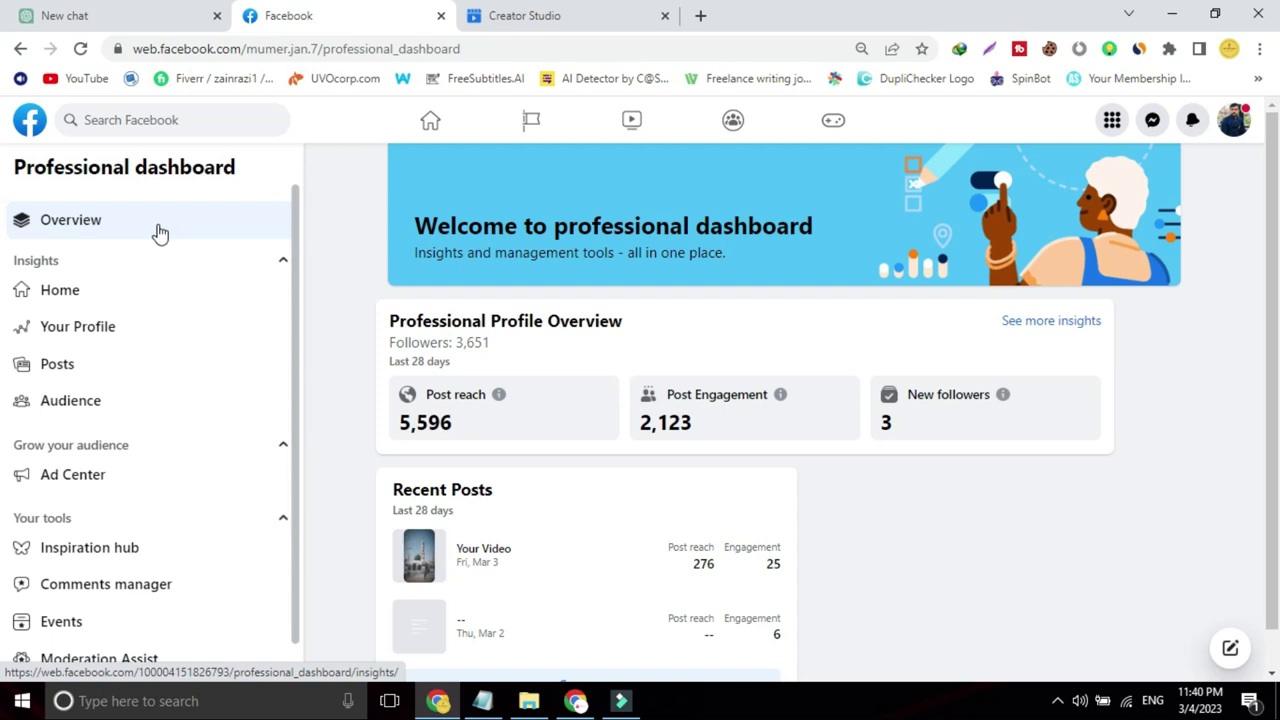
Switch to Creator Studio and check its additional options and the Page selector.
{"action": "left_click", "coordinate": [512, 12]}
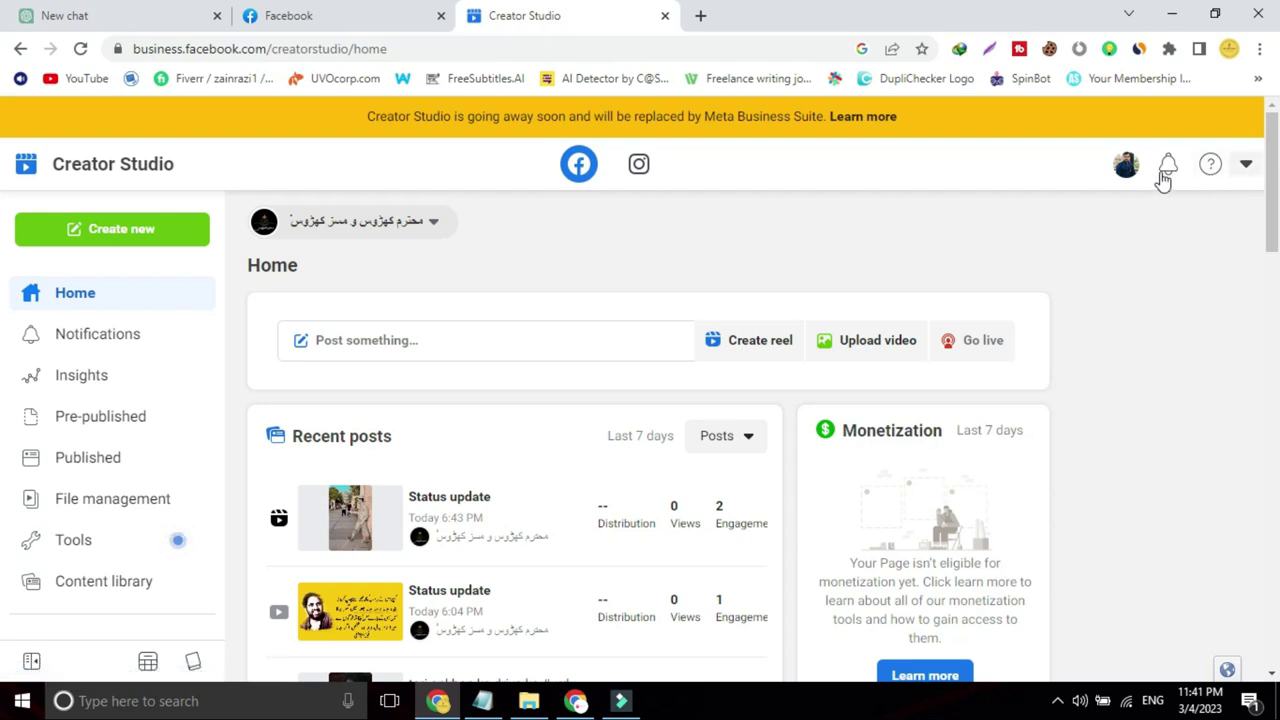
{"action": "left_click", "coordinate": [1246, 165]}
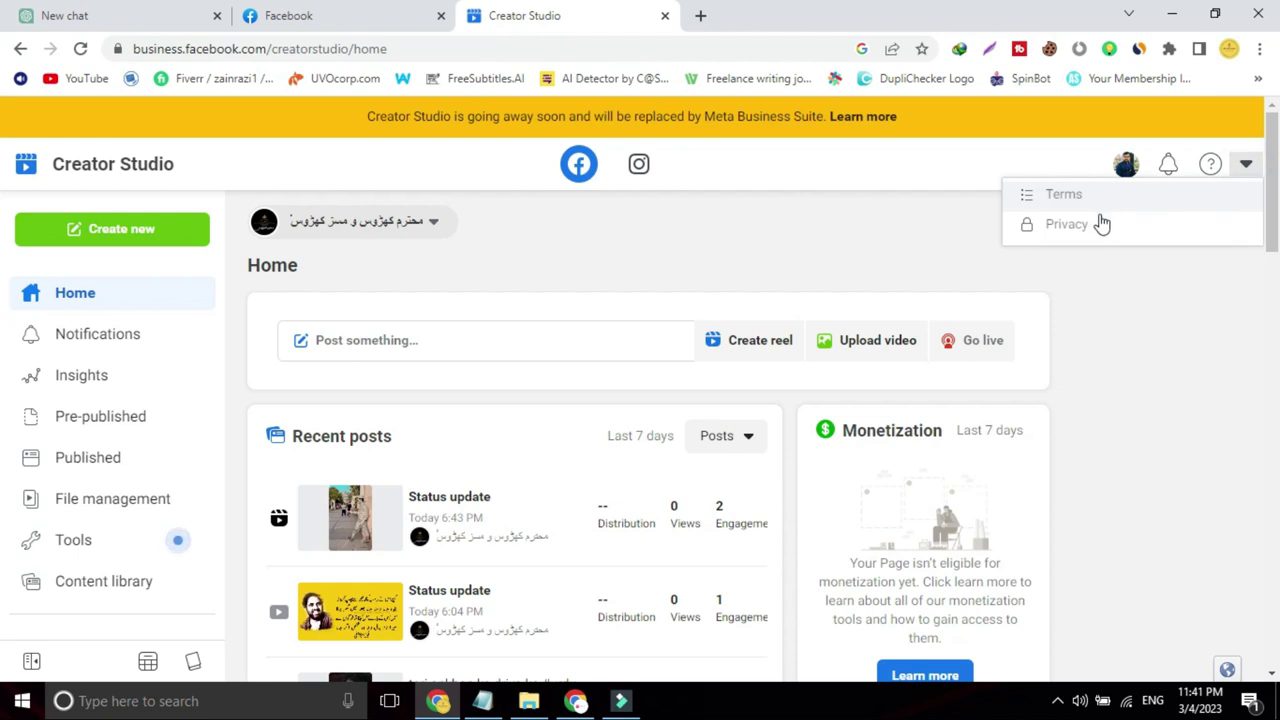
{"action": "left_click", "coordinate": [854, 246]}
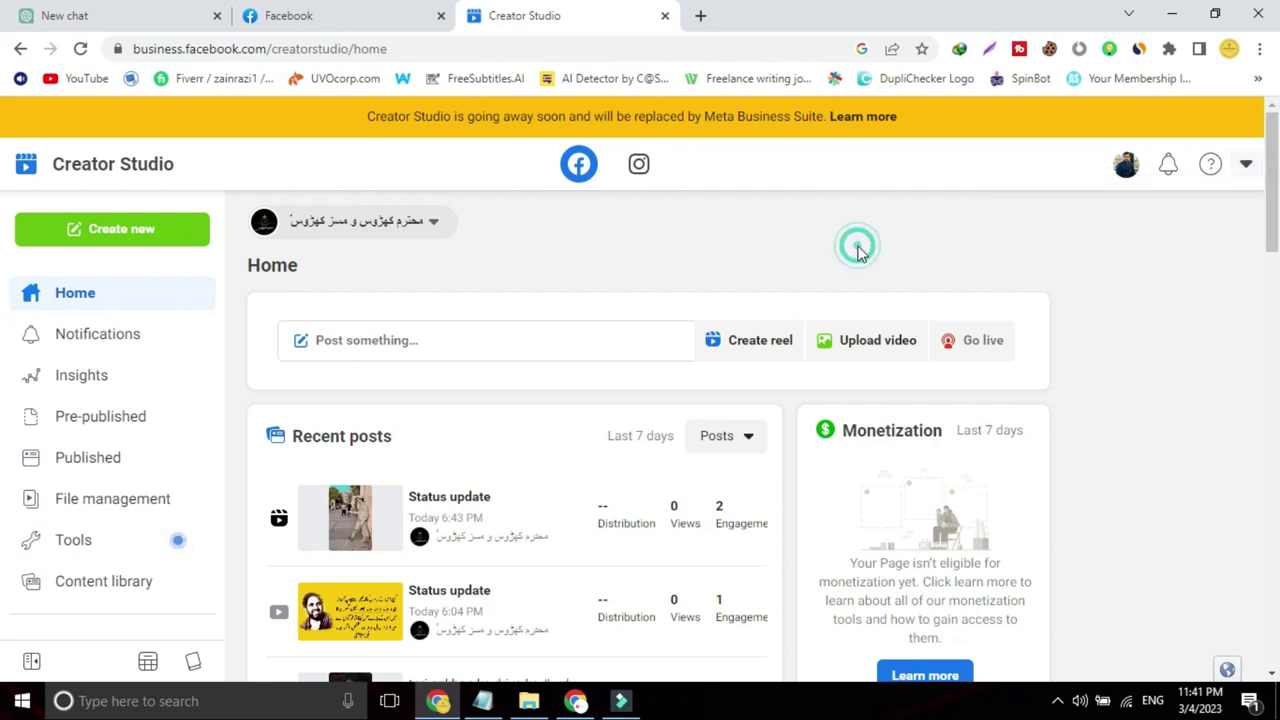
{"action": "left_click", "coordinate": [444, 223]}
{"action": "left_click", "coordinate": [444, 223]}
{"action": "left_click", "coordinate": [444, 223]}
{"action": "left_click", "coordinate": [444, 223]}
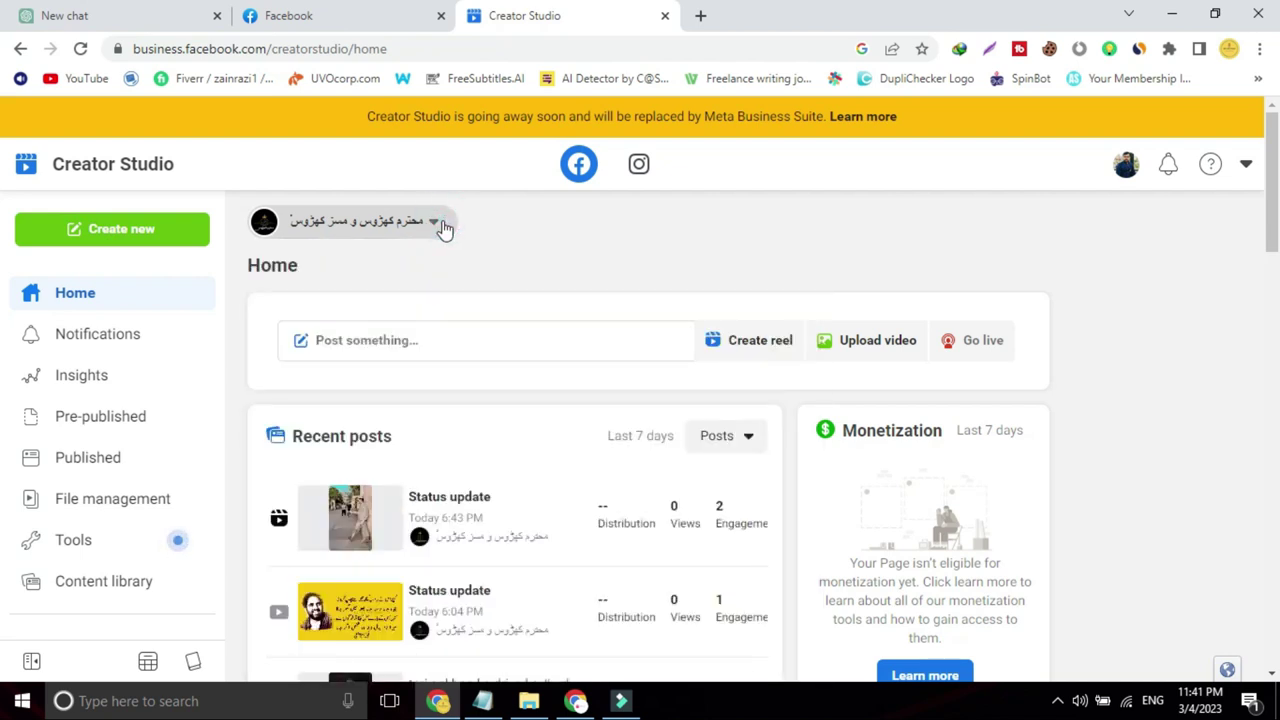
Examine the new-content options and the Page selector, and open the Notifications section to check its alerts.
{"action": "left_click", "coordinate": [145, 233]}
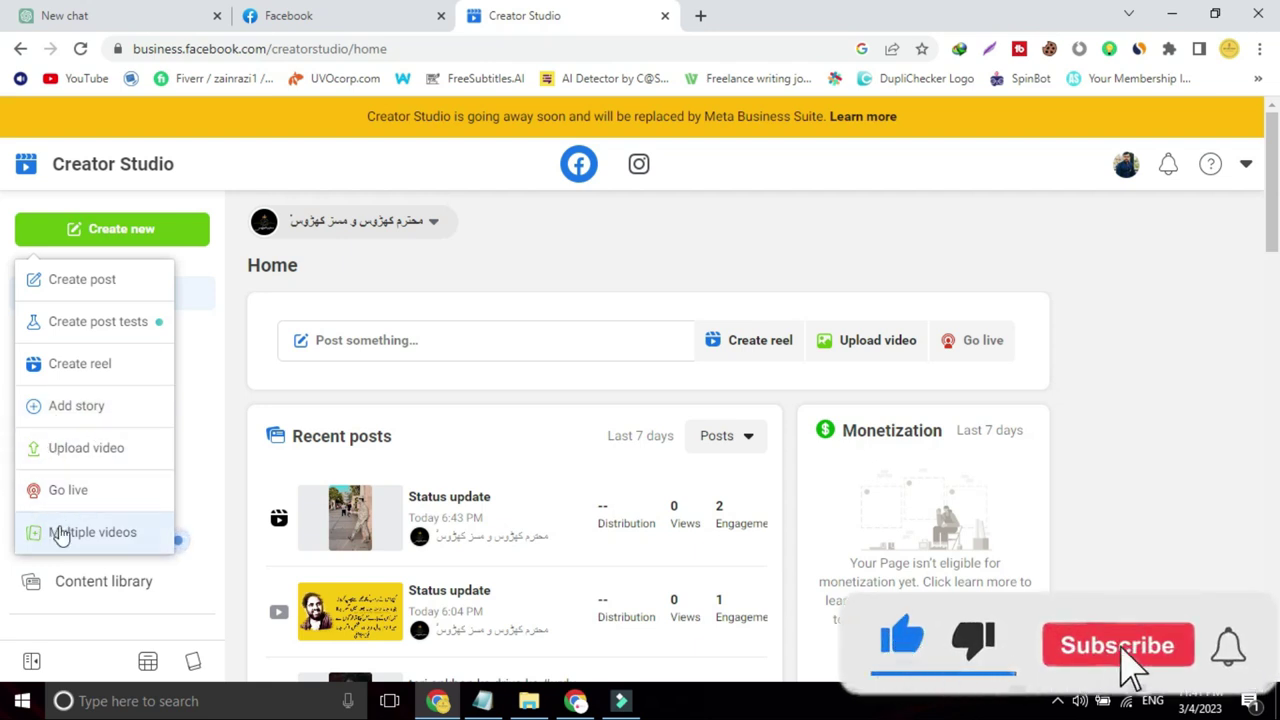
{"action": "left_click", "coordinate": [511, 272]}
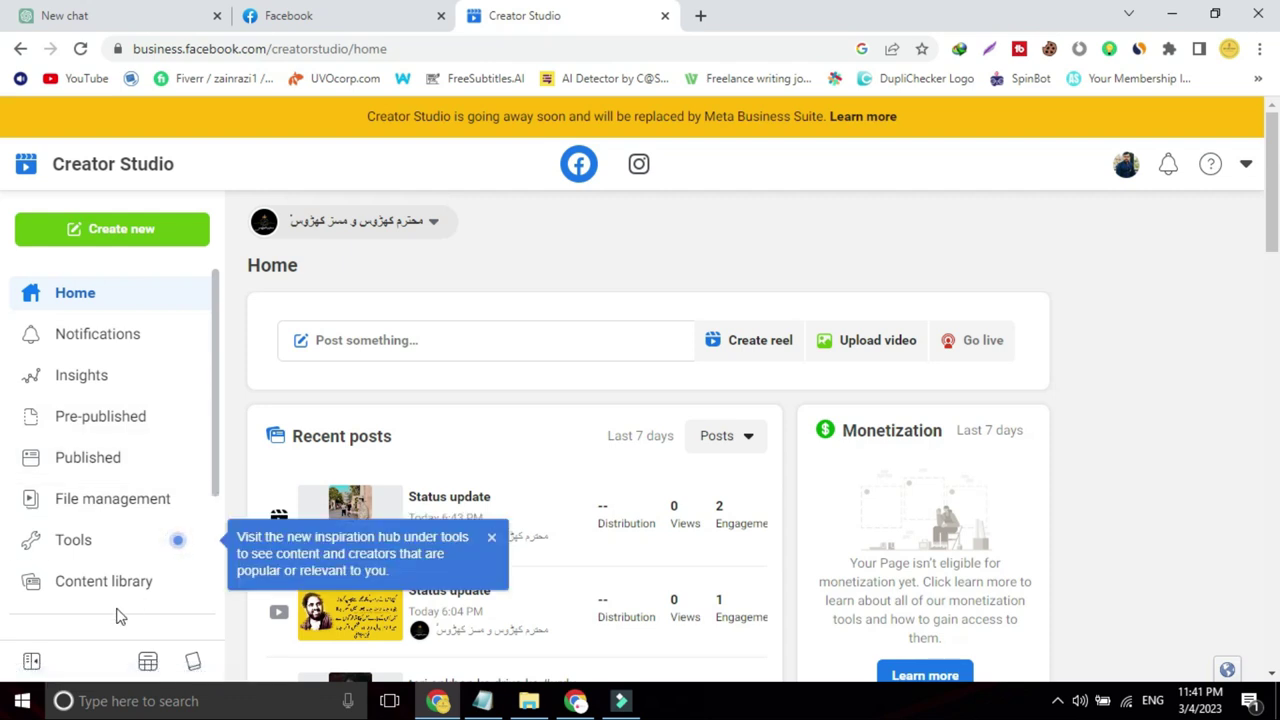
{"action": "left_click", "coordinate": [433, 220]}
{"action": "left_click", "coordinate": [431, 221]}
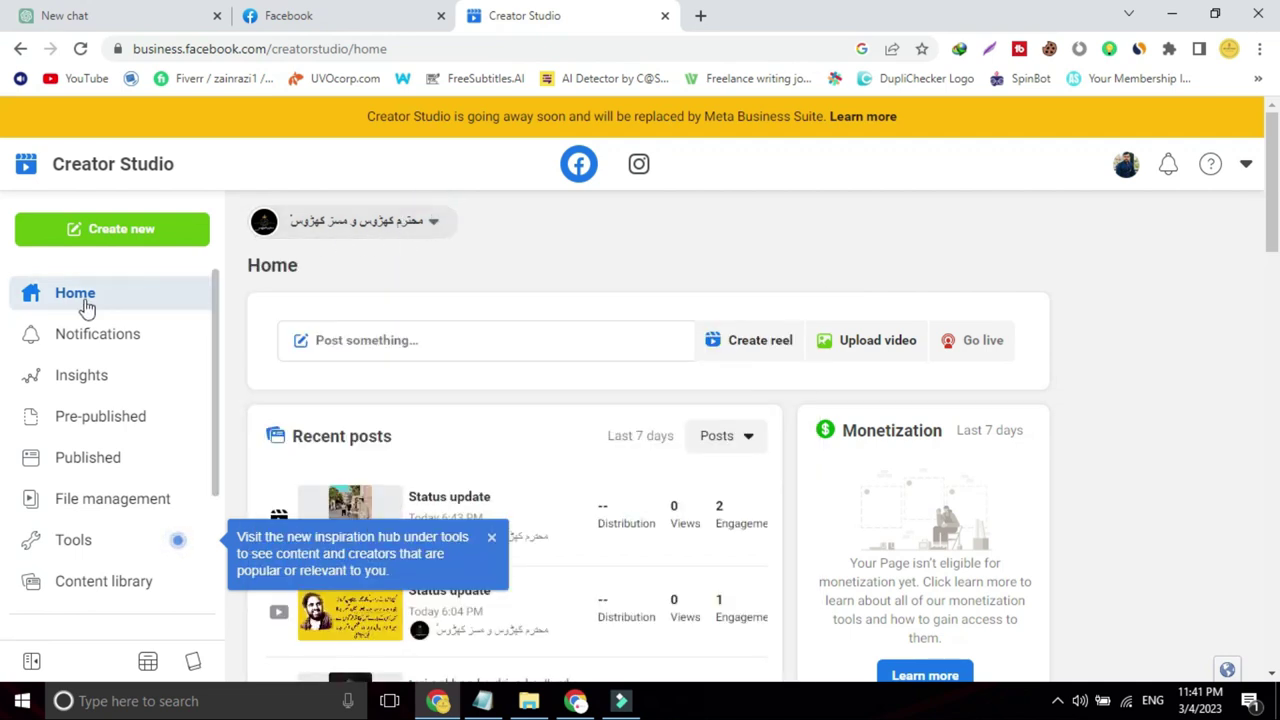
{"action": "left_click", "coordinate": [79, 346]}
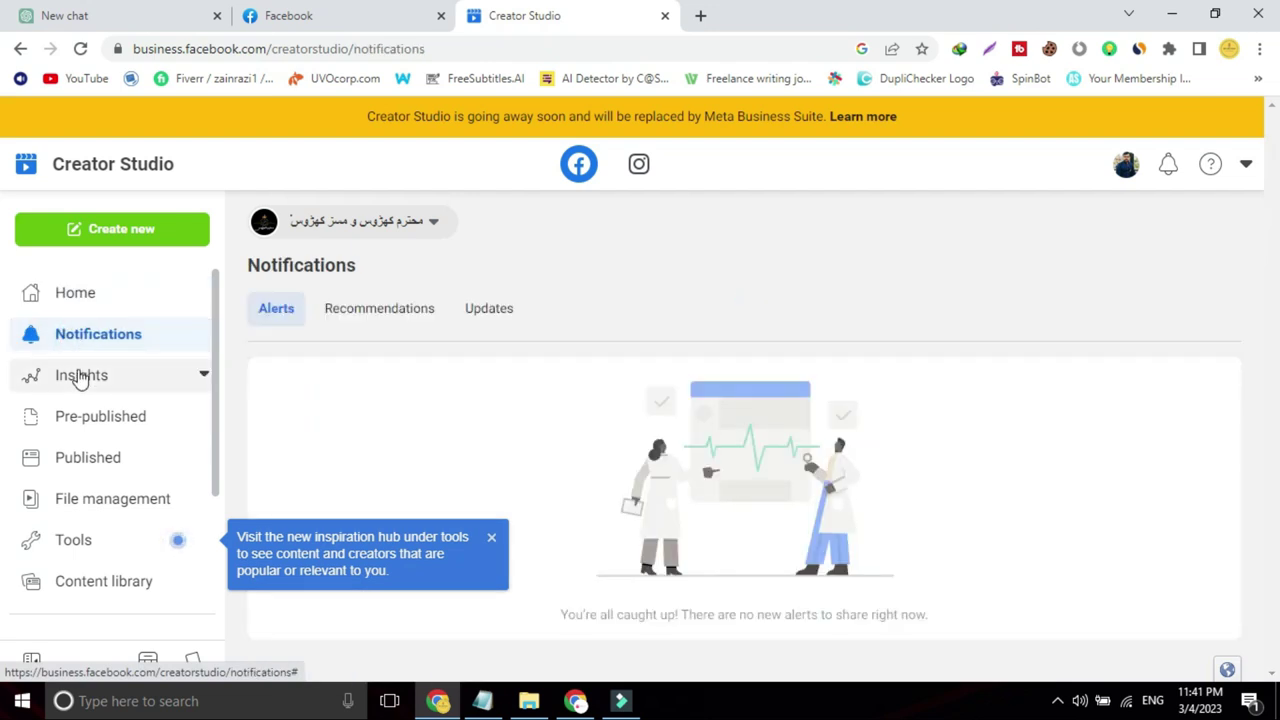
Open Insights and examine the video performance metrics, the Minutes viewed chart and the Top videos list.
{"action": "left_click", "coordinate": [78, 374]}
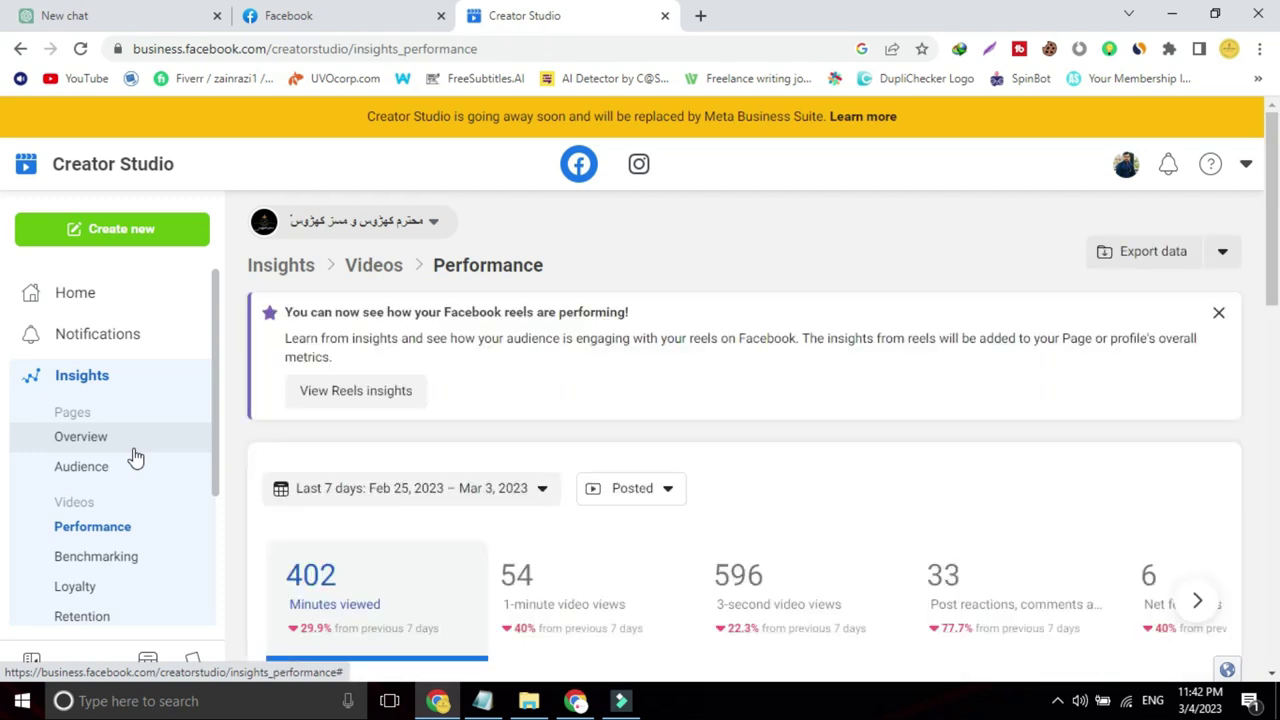
{"action": "scroll", "coordinate": [2, 172], "scroll_direction": "down", "scroll_amount": 1}
{"action": "scroll", "coordinate": [3, 172], "scroll_direction": "down", "scroll_amount": 3}
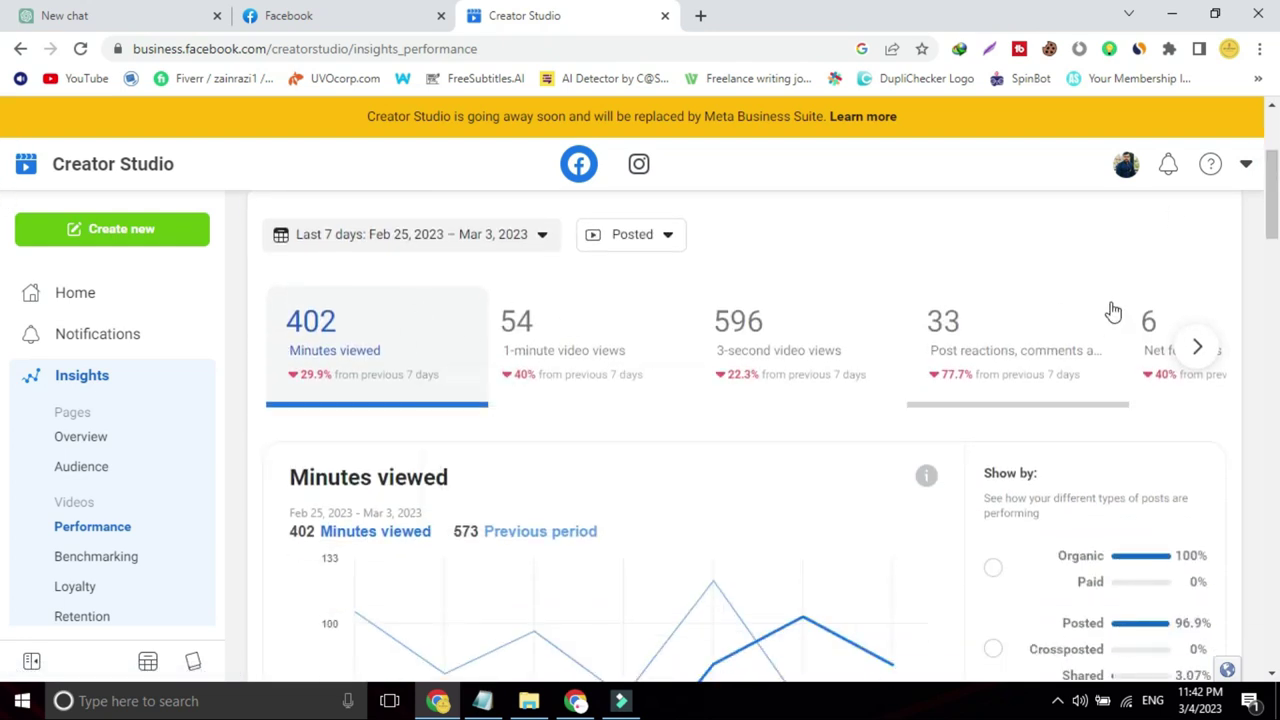
{"action": "left_click_drag", "start_coordinate": [1273, 225], "coordinate": [1241, 338]}
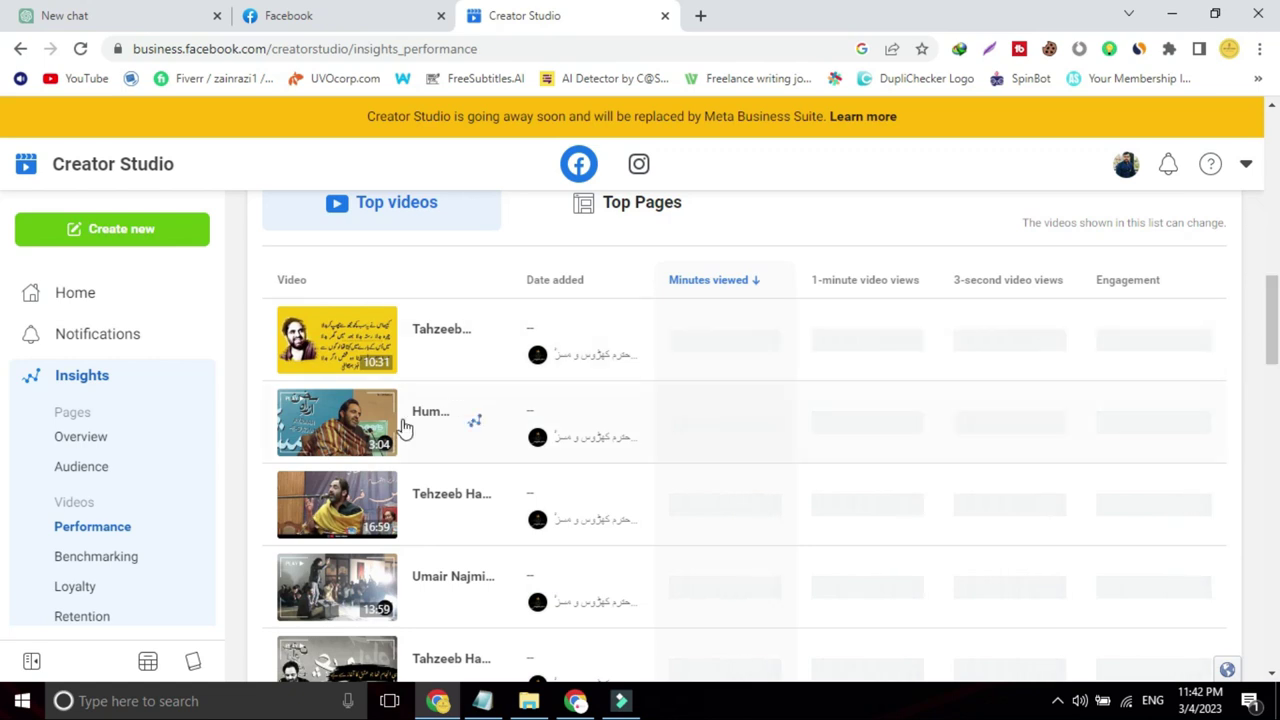
Examine the Pages Overview and Audience insights, return to video Performance, and look through the remaining Insights categories.
{"action": "left_click", "coordinate": [83, 450]}
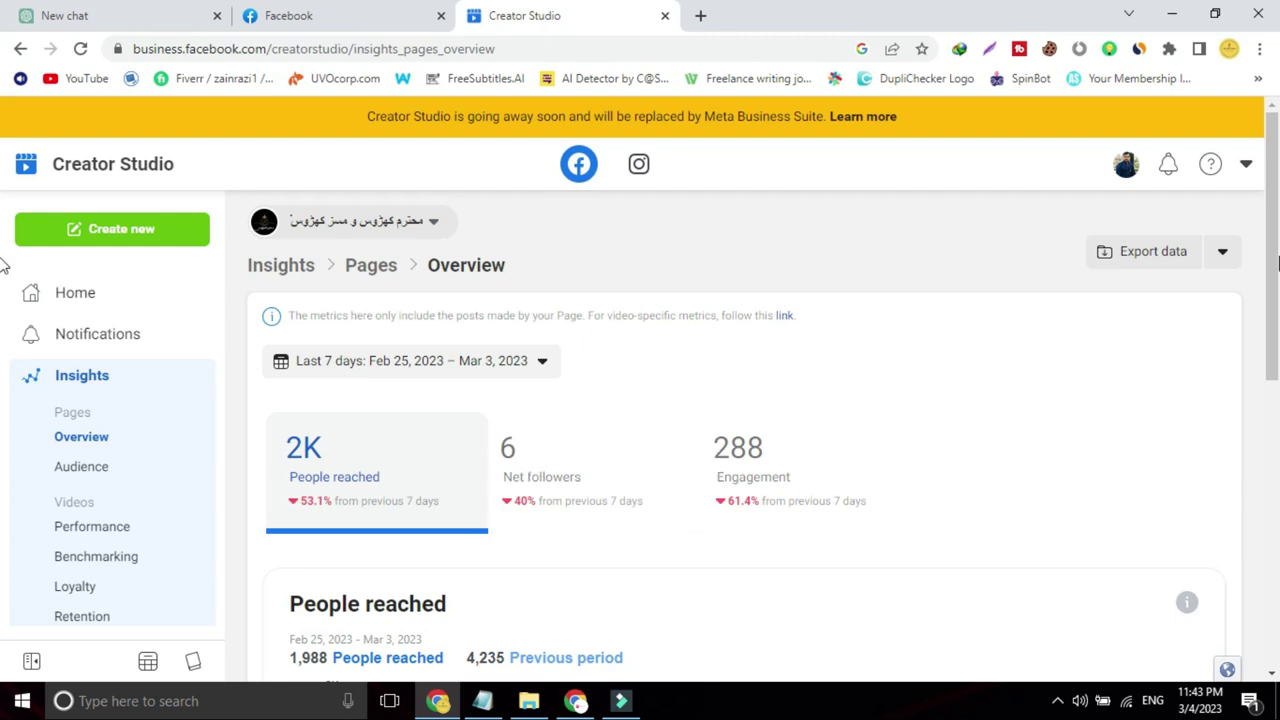
{"action": "scroll", "coordinate": [3, 264], "scroll_direction": "down", "scroll_amount": 3}
{"action": "left_click_drag", "start_coordinate": [1277, 310], "coordinate": [1277, 500]}
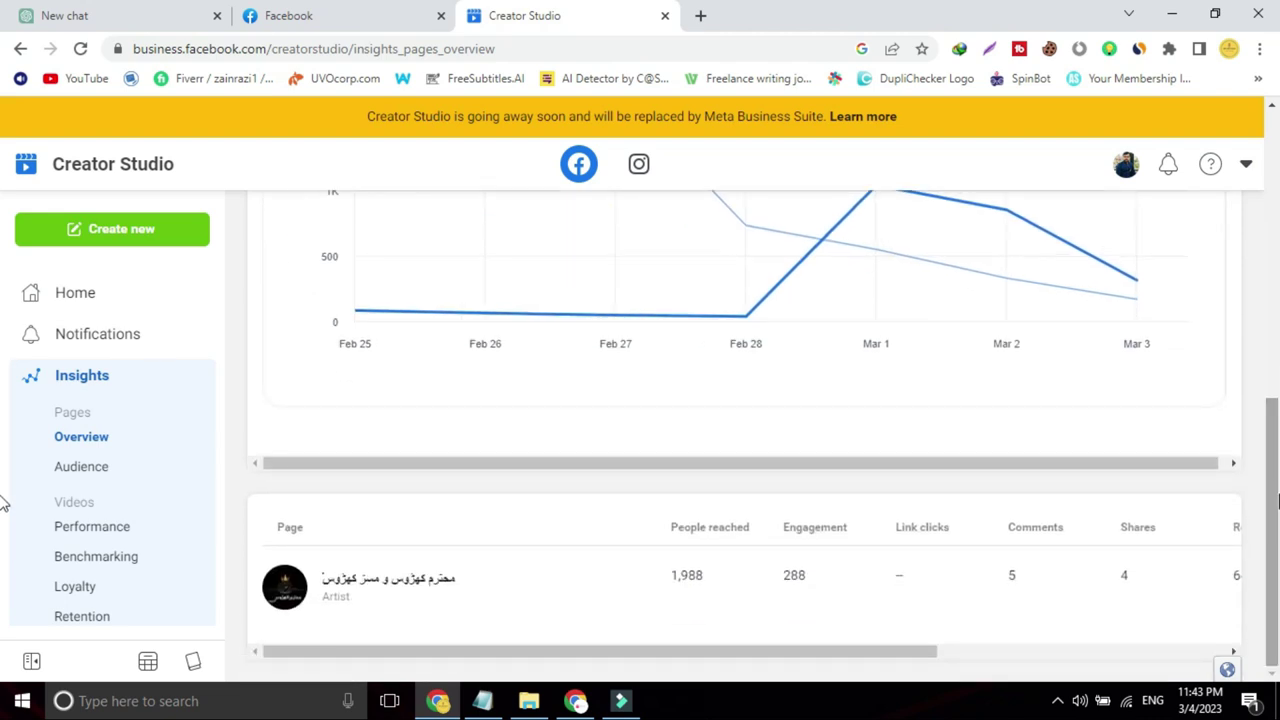
{"action": "left_click", "coordinate": [109, 478]}
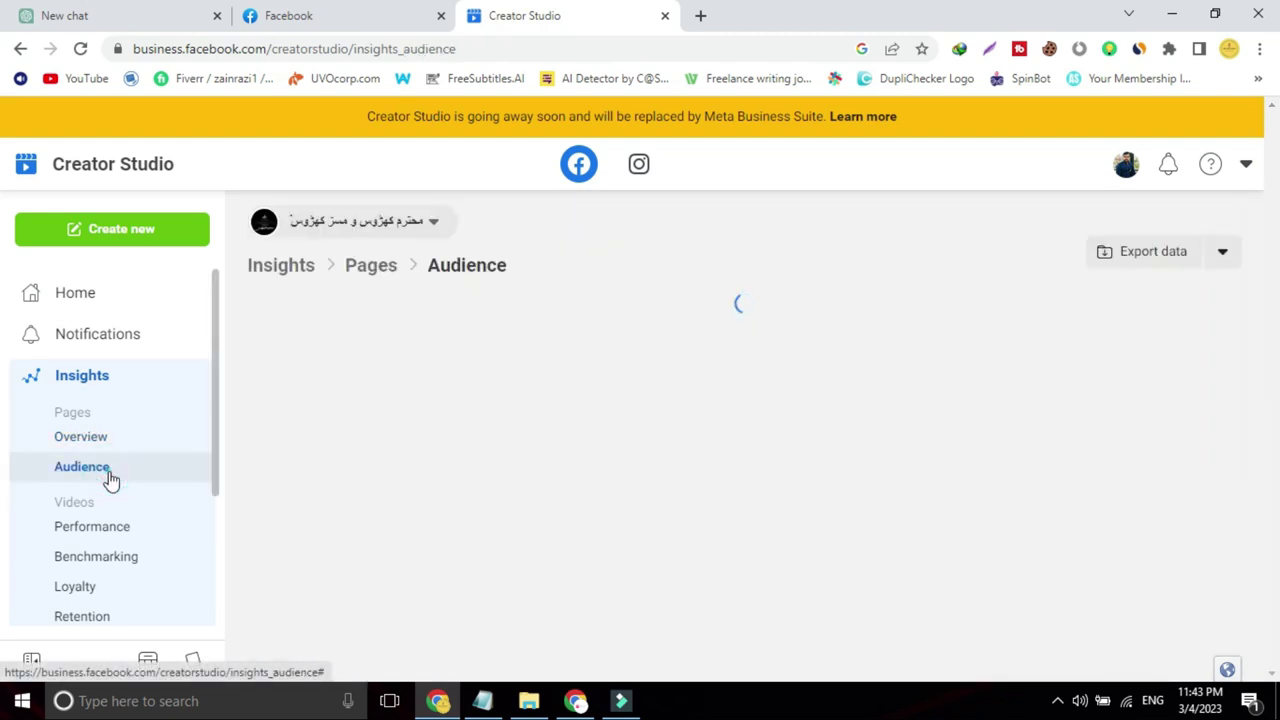
{"action": "left_click", "coordinate": [103, 526]}
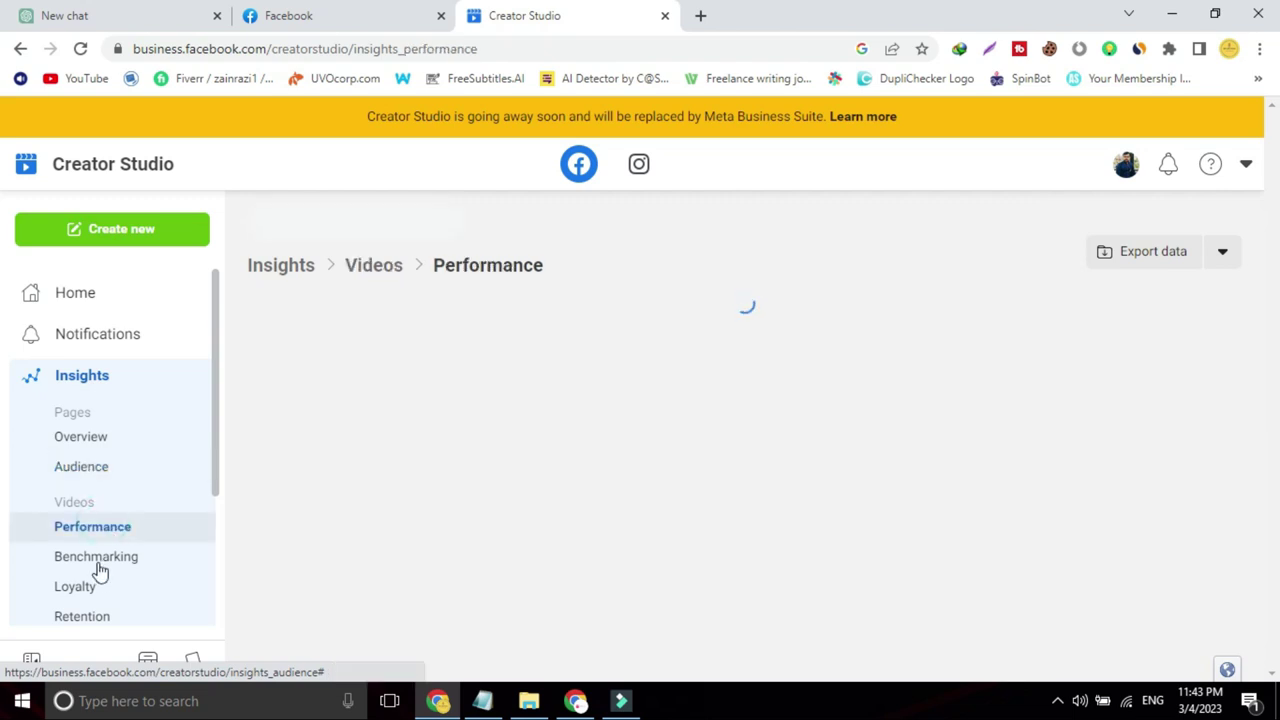
{"action": "scroll", "coordinate": [211, 392], "scroll_direction": "down", "scroll_amount": 5}
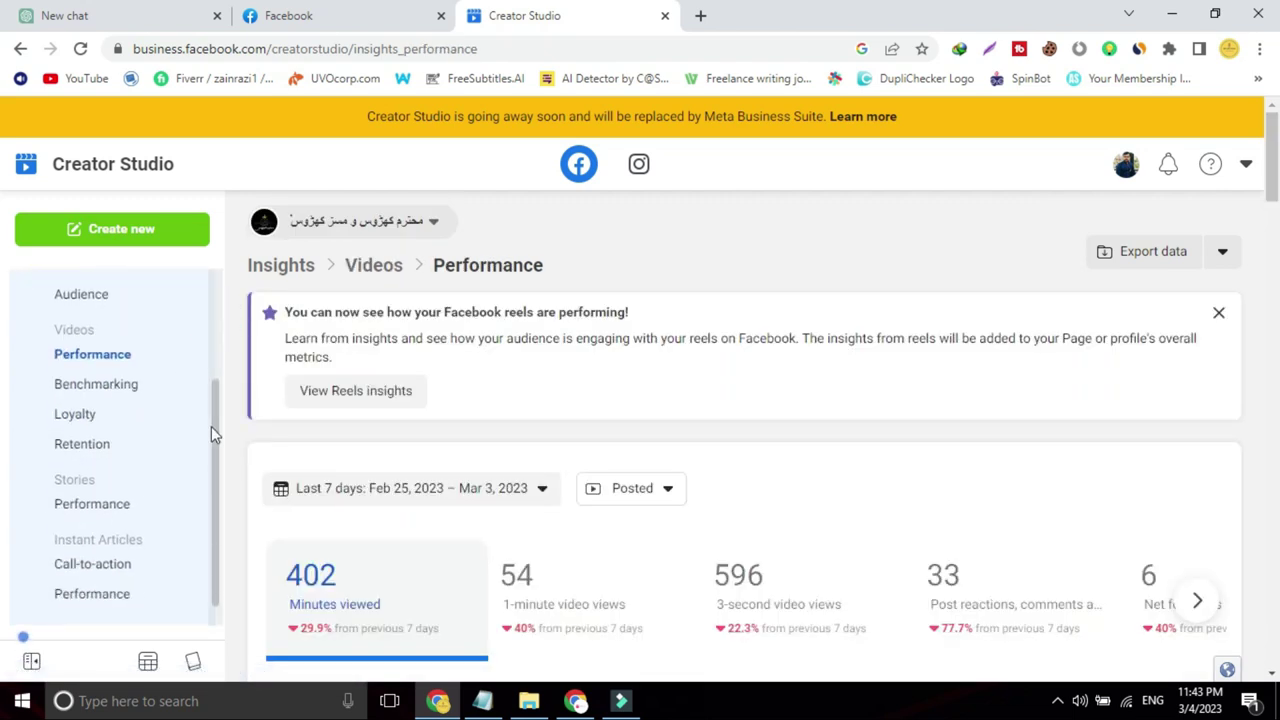
{"action": "left_click_drag", "start_coordinate": [215, 497], "coordinate": [220, 251]}
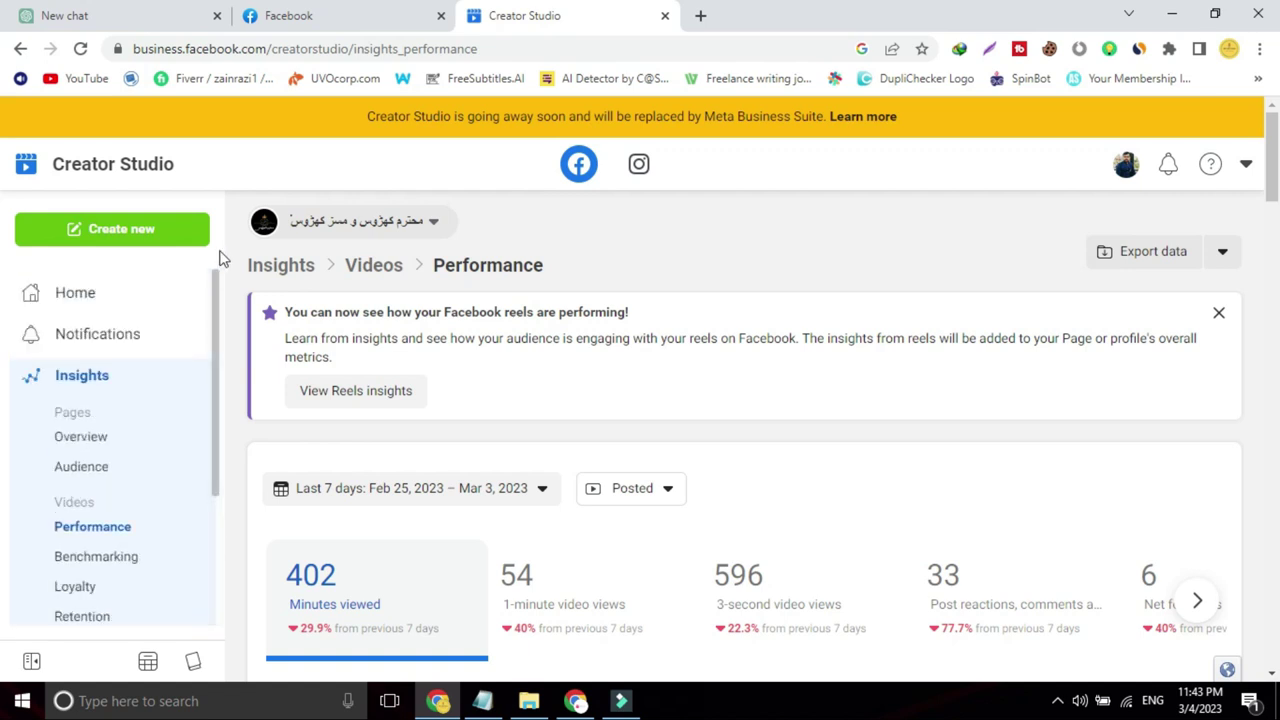
Clear the Page selection, select only Confess it ALL,., UE Multan, and view its video performance insights.
{"action": "left_click", "coordinate": [389, 232]}
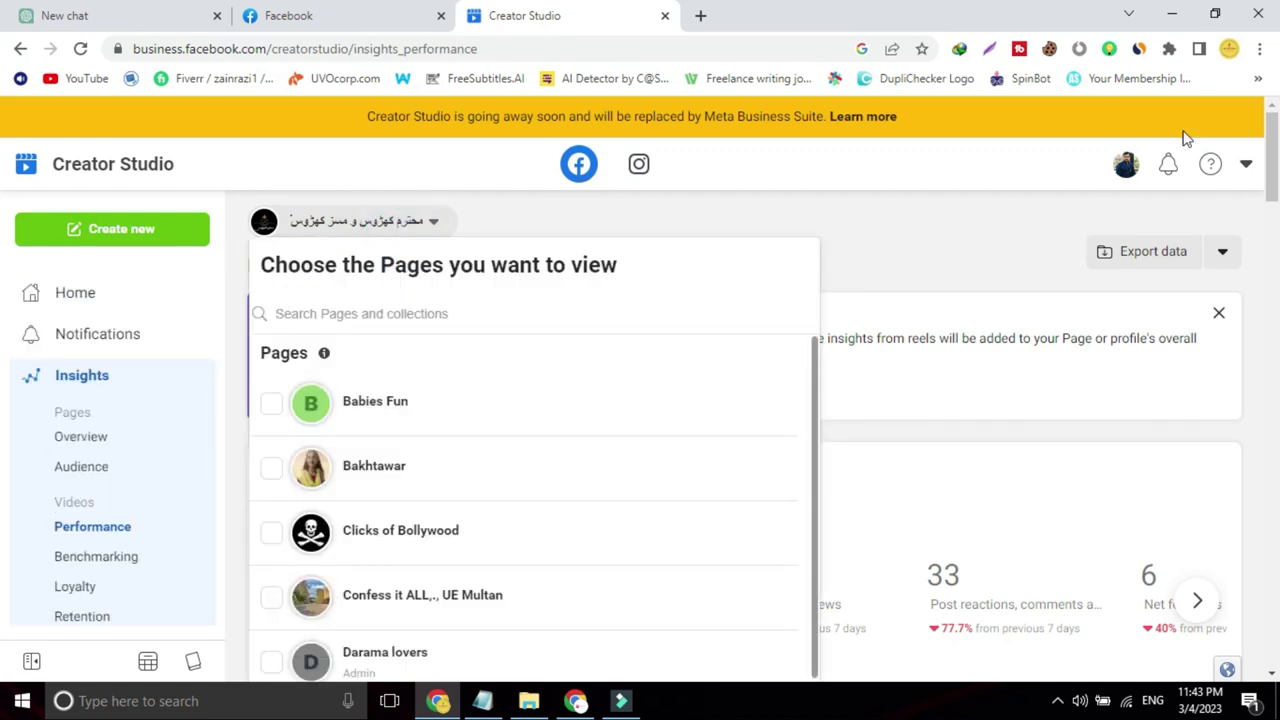
{"action": "scroll", "coordinate": [1050, 330], "scroll_direction": "down", "scroll_amount": 3}
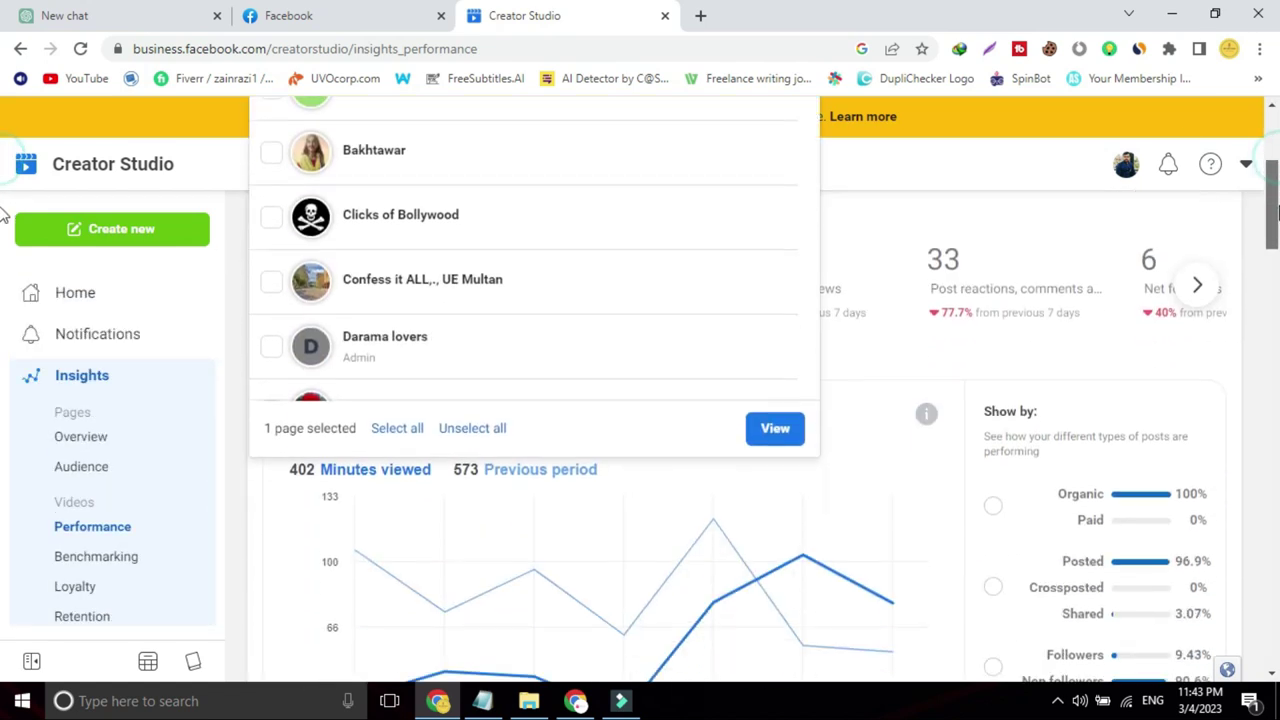
{"action": "left_click", "coordinate": [470, 430]}
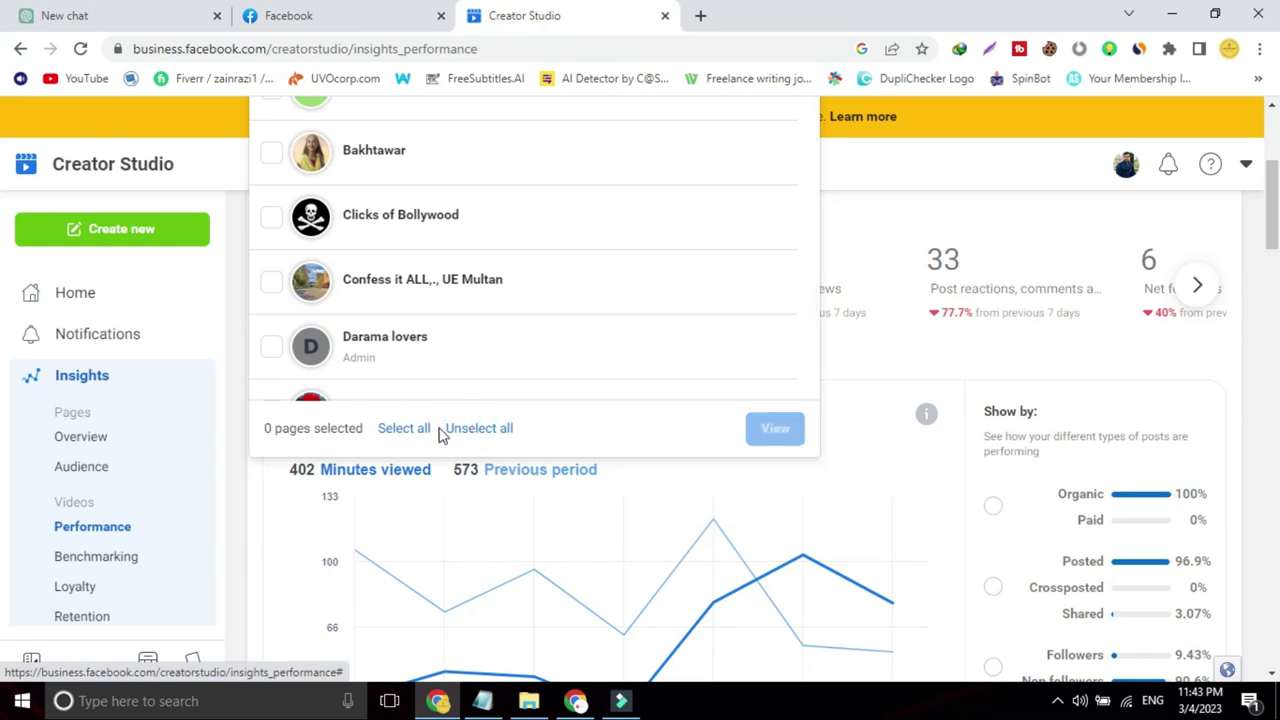
{"action": "left_click", "coordinate": [424, 430]}
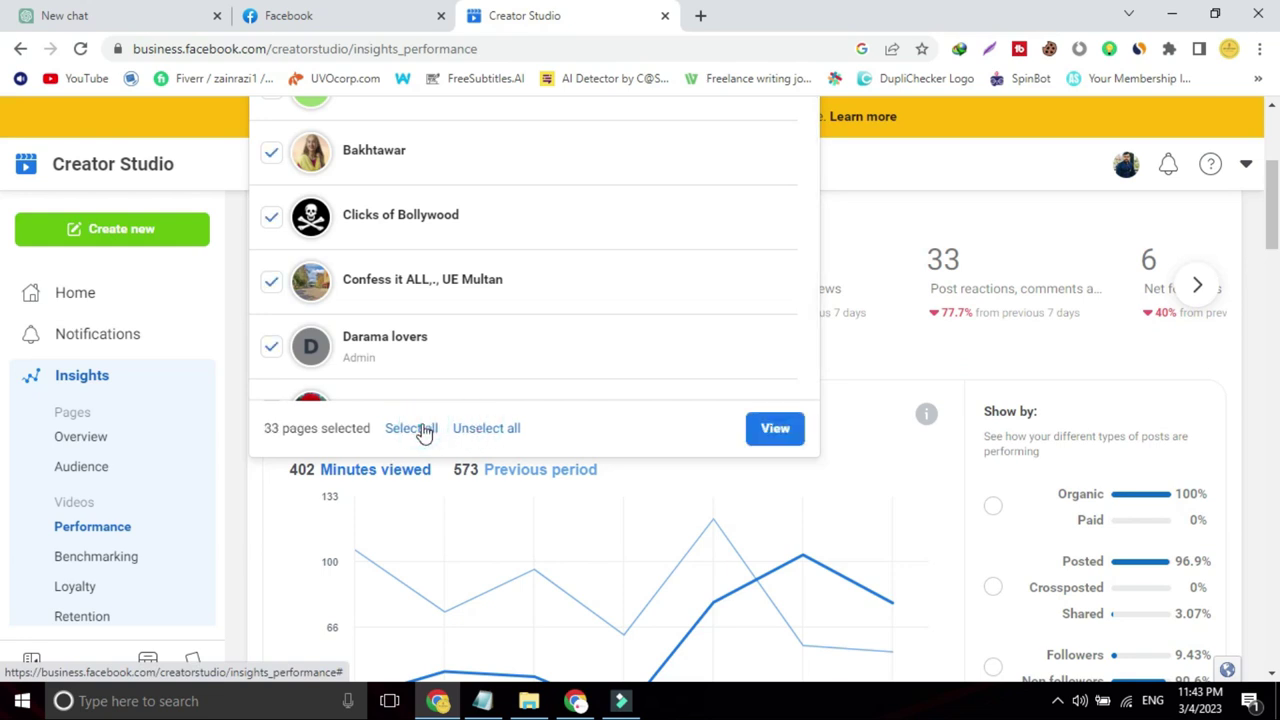
{"action": "left_click", "coordinate": [477, 428]}
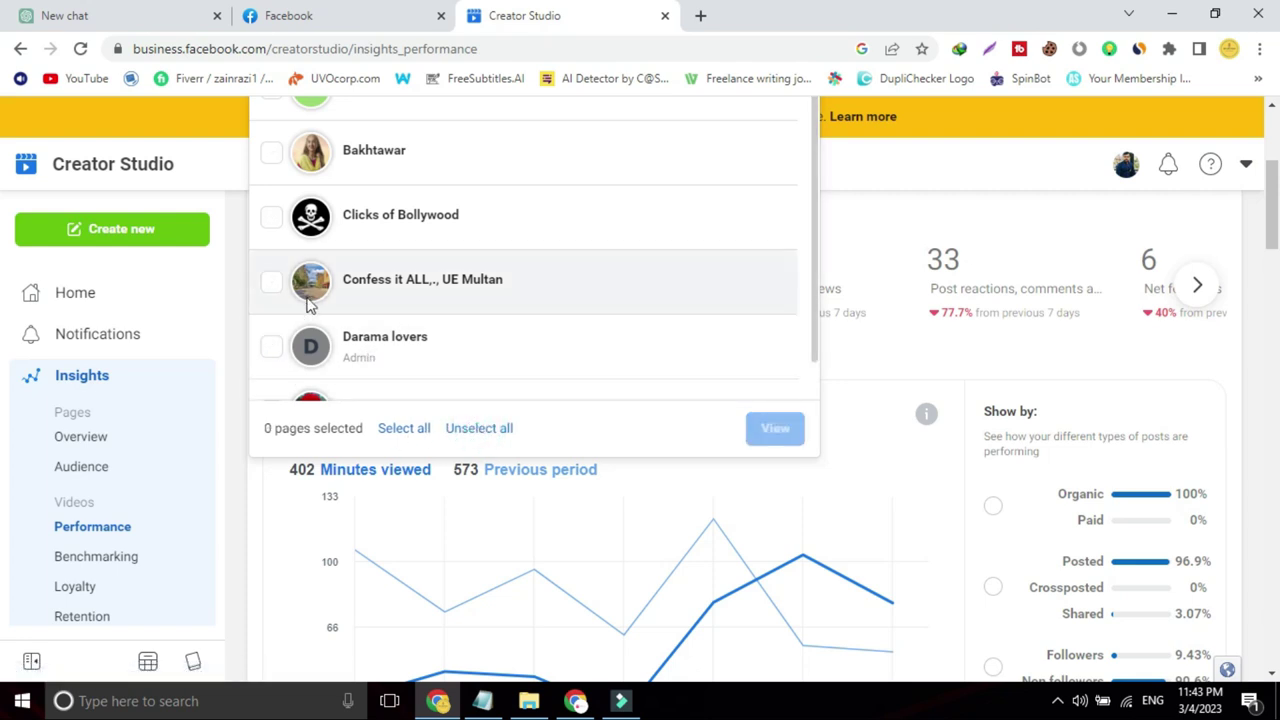
{"action": "left_click", "coordinate": [272, 280]}
{"action": "left_click", "coordinate": [749, 436]}
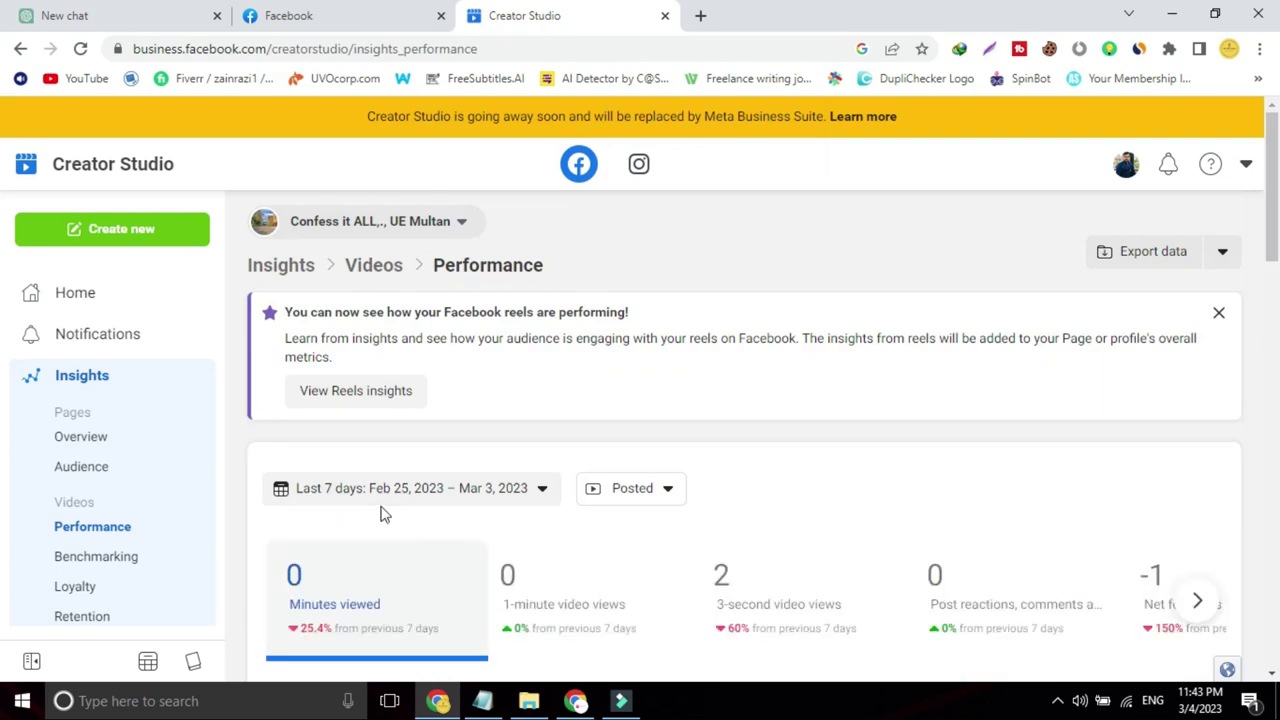
Dismiss the Reels insights notice and return to the Creator Studio Home section.
{"action": "left_click", "coordinate": [1219, 312]}
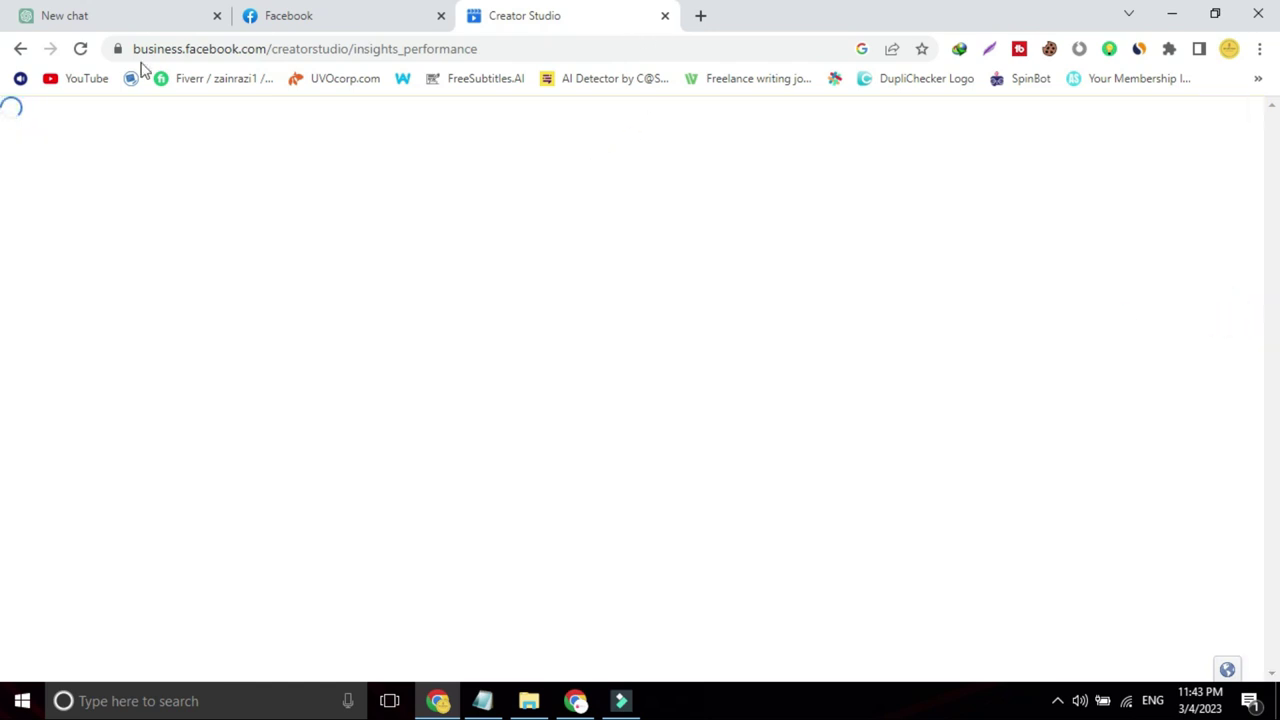
{"action": "left_click", "coordinate": [14, 52]}
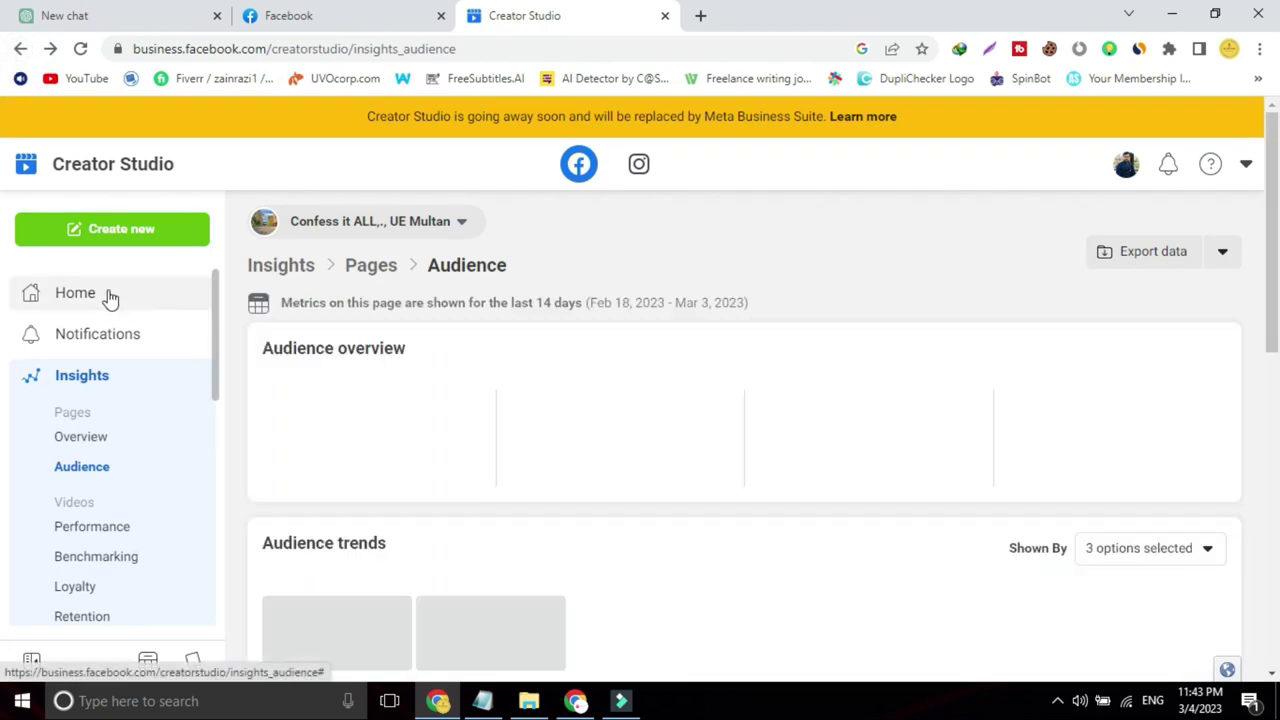
{"action": "left_click", "coordinate": [110, 298]}
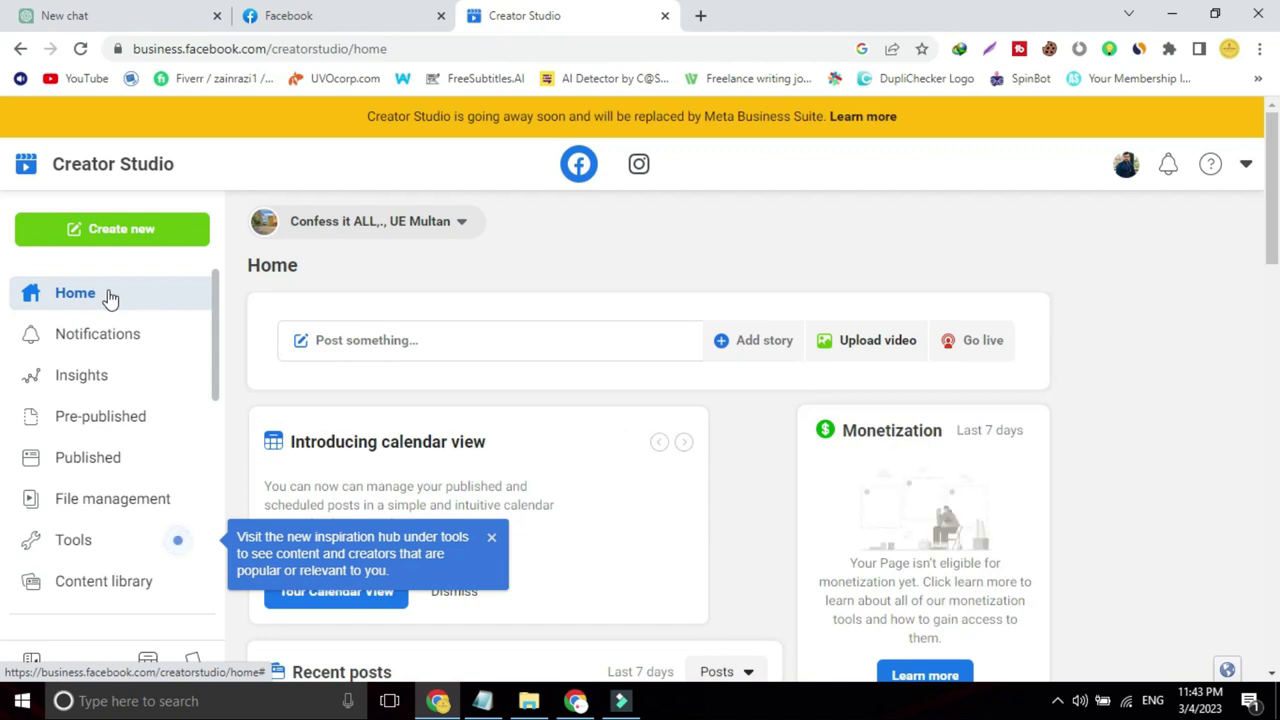
Open the Monetization home and examine the Page eligibility list and the Branded Content criteria for Darama lovers.
{"action": "left_click", "coordinate": [872, 425]}
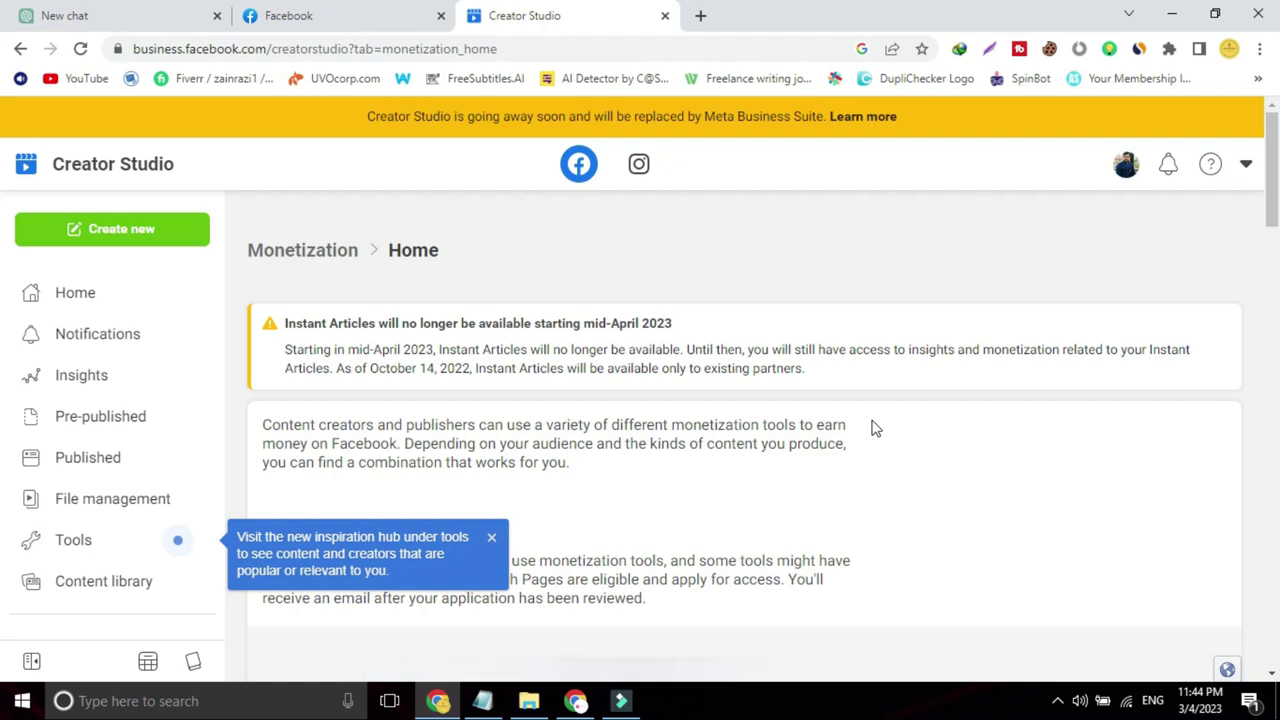
{"action": "left_click_drag", "start_coordinate": [1276, 195], "coordinate": [1276, 292]}
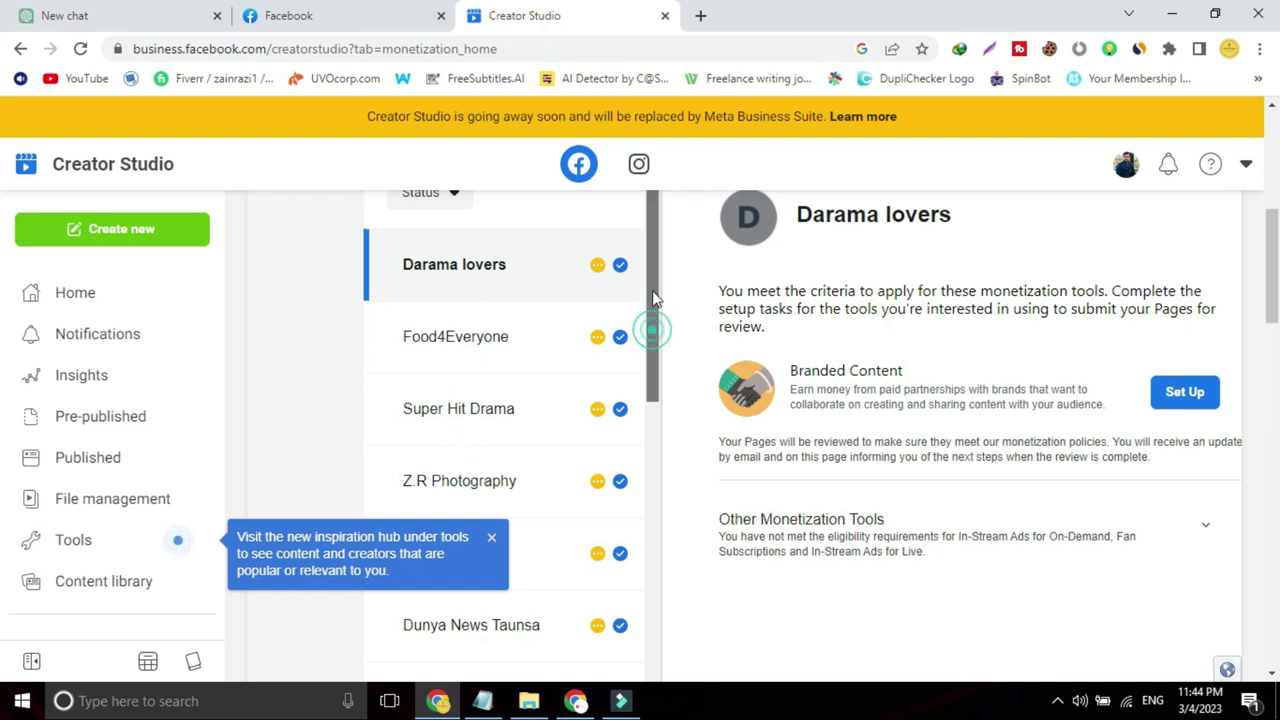
{"action": "left_click_drag", "start_coordinate": [1268, 286], "coordinate": [1272, 236]}
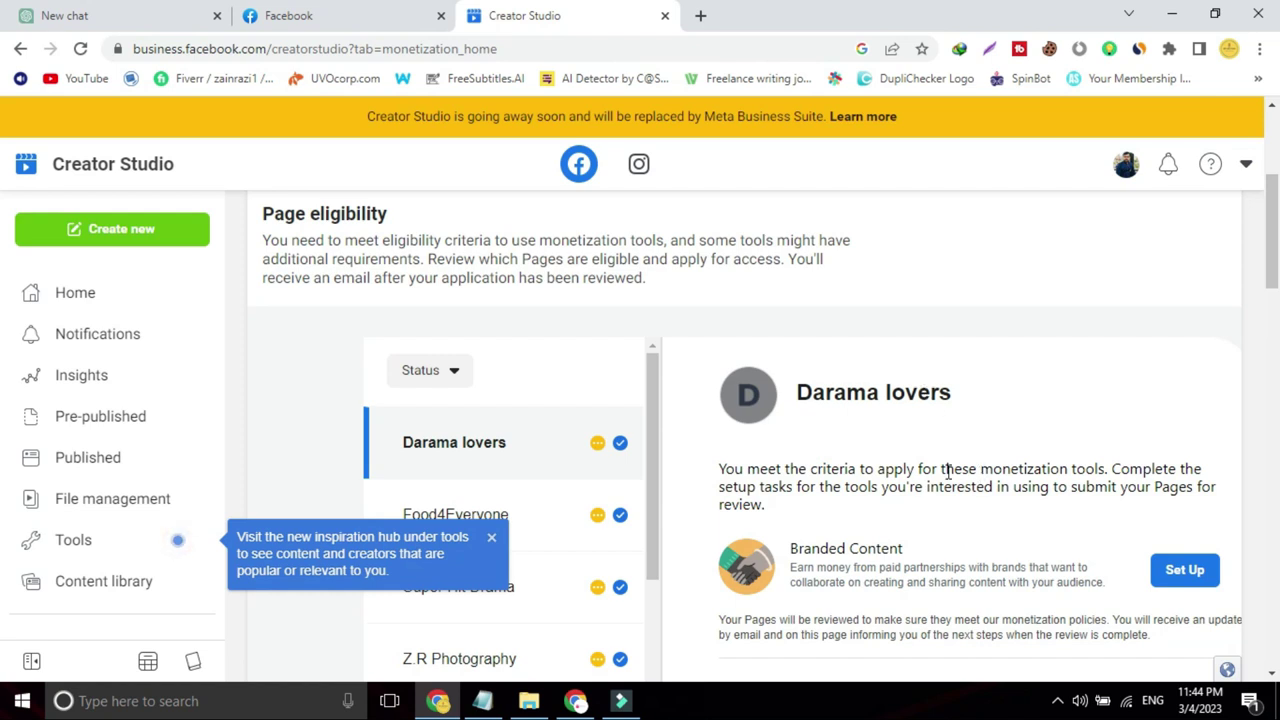
{"action": "left_click_drag", "start_coordinate": [912, 548], "coordinate": [790, 550]}
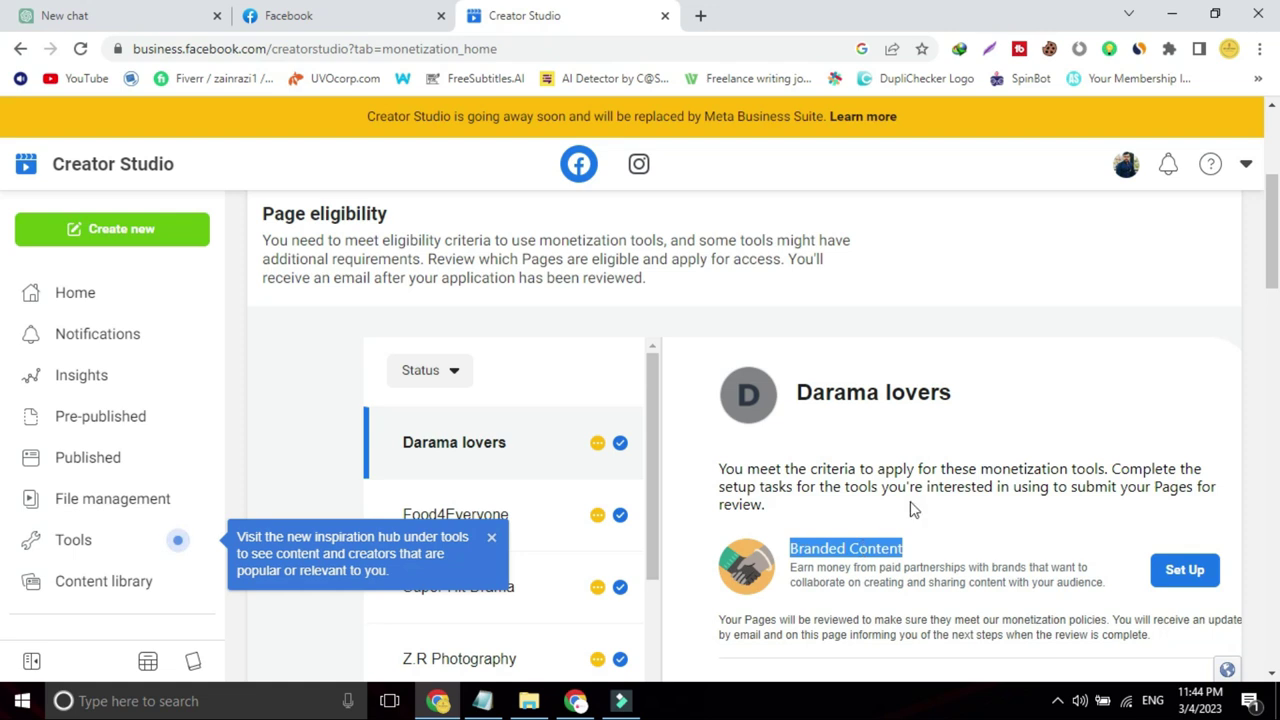
Close the inspiration hub tip and examine the eligibility requirements for In-Stream Ads for On-Demand and Meta Brand Collabs Manager.
{"action": "left_click_drag", "start_coordinate": [1272, 230], "coordinate": [1273, 400]}
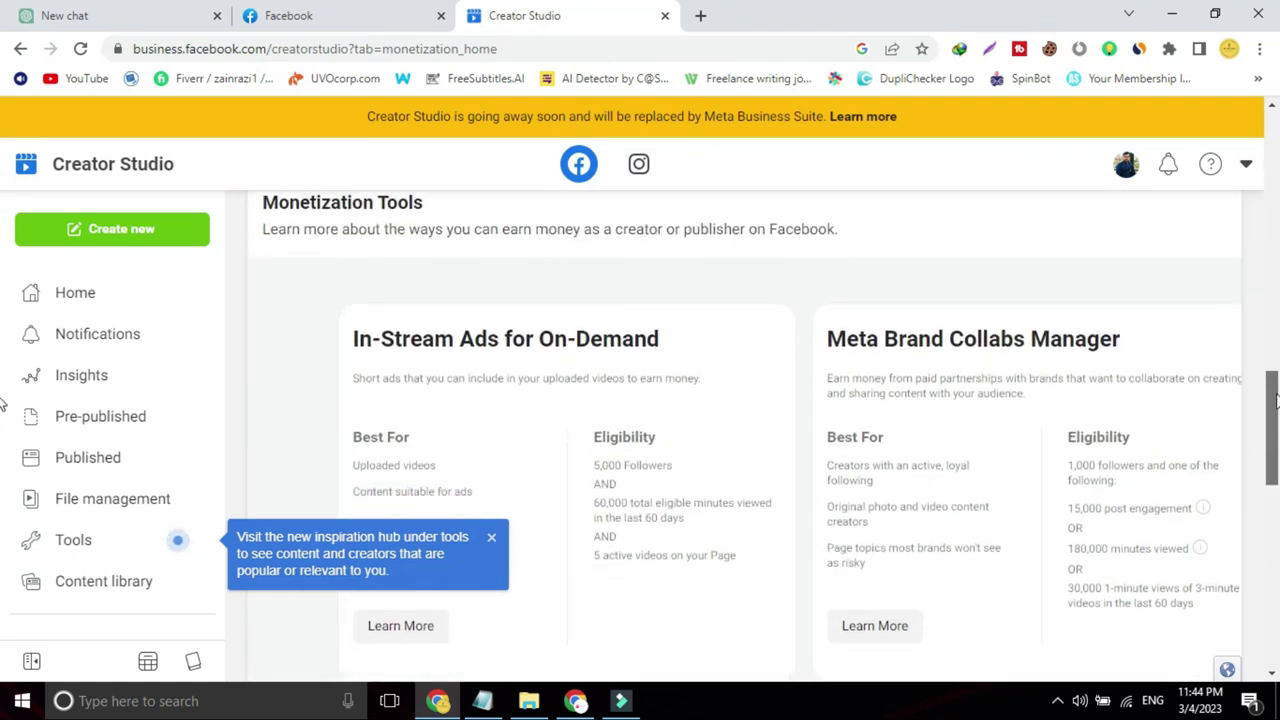
{"action": "left_click", "coordinate": [491, 540]}
{"action": "left_click", "coordinate": [356, 343]}
{"action": "left_click_drag", "start_coordinate": [355, 343], "coordinate": [656, 346]}
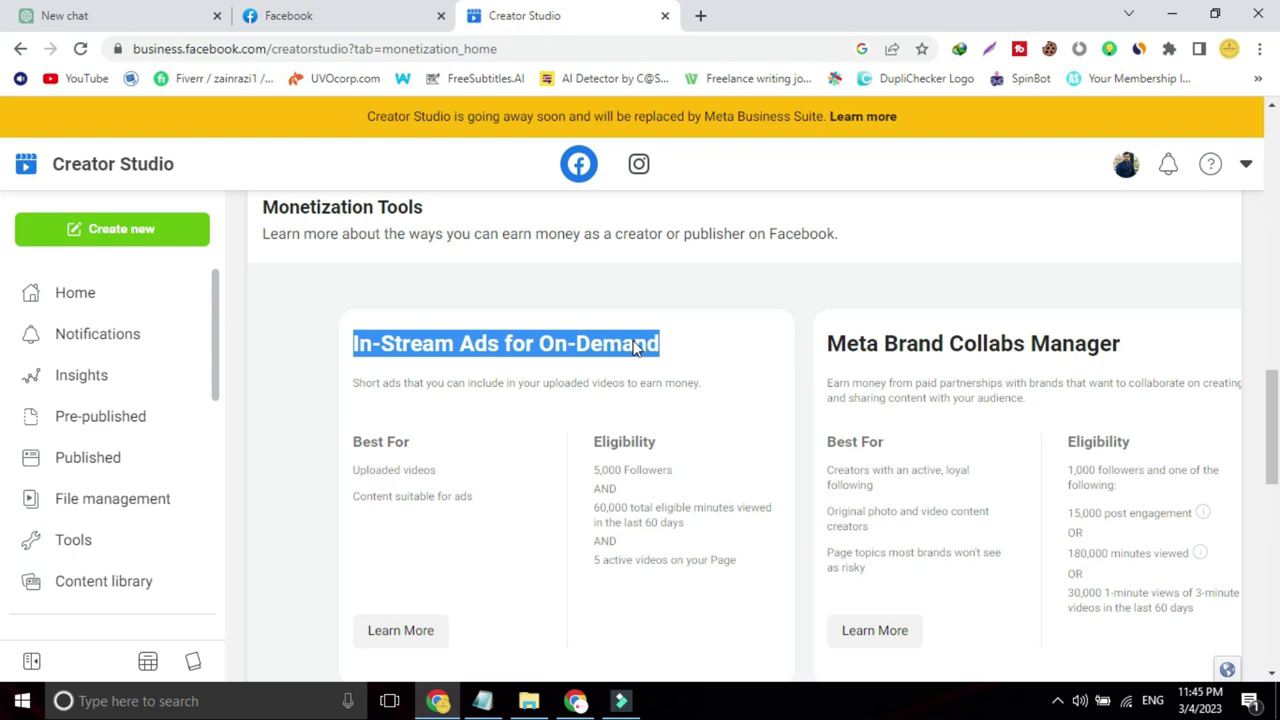
{"action": "left_click_drag", "start_coordinate": [847, 342], "coordinate": [1162, 368]}
{"action": "scroll", "coordinate": [1275, 432], "scroll_direction": "down", "scroll_amount": 2}
{"action": "left_click_drag", "start_coordinate": [1073, 443], "coordinate": [1195, 463]}
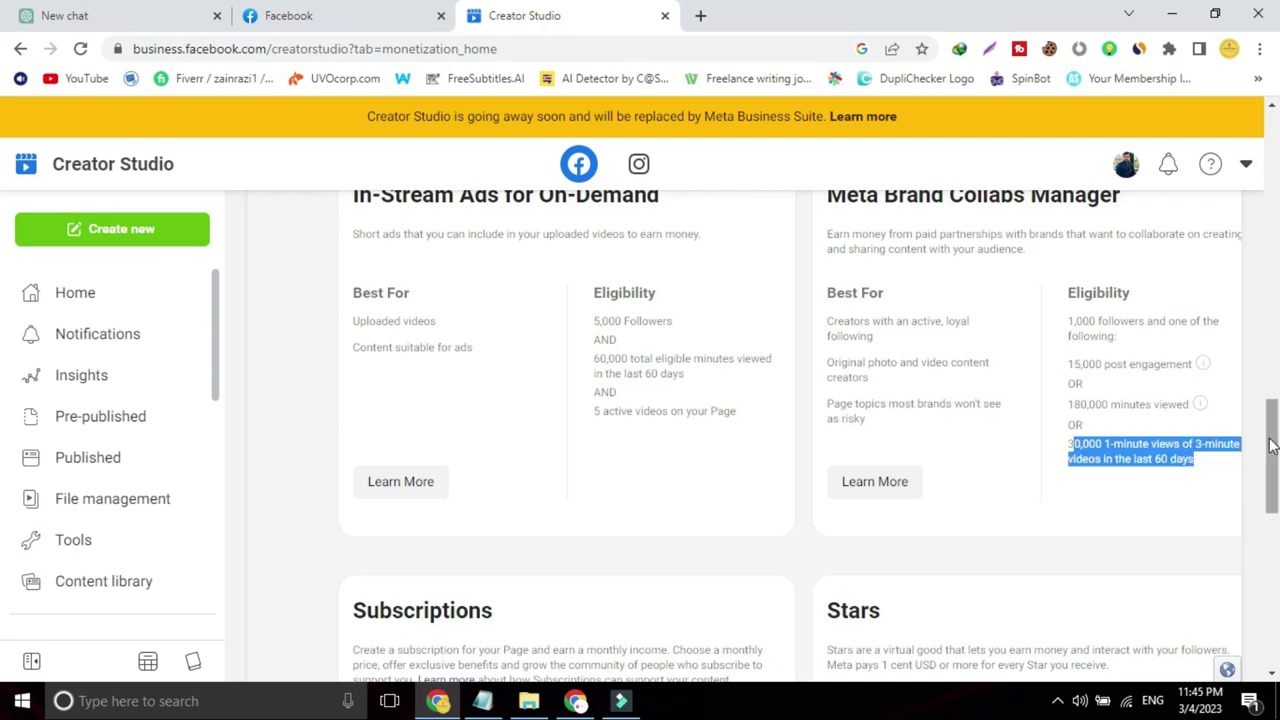
Examine who the Subscriptions monetization tool is best for and its eligibility requirement.
{"action": "scroll", "coordinate": [3, 432], "scroll_direction": "up", "scroll_amount": 1}
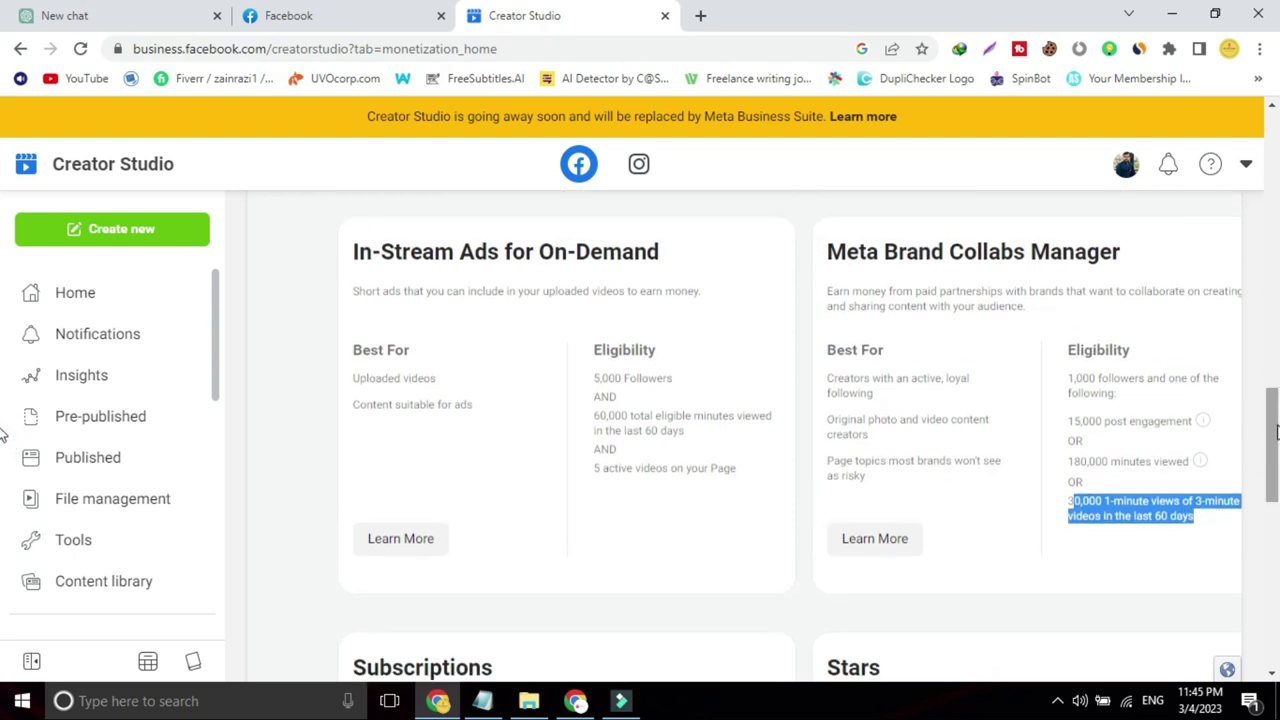
{"action": "scroll", "coordinate": [3, 432], "scroll_direction": "down", "scroll_amount": 7}
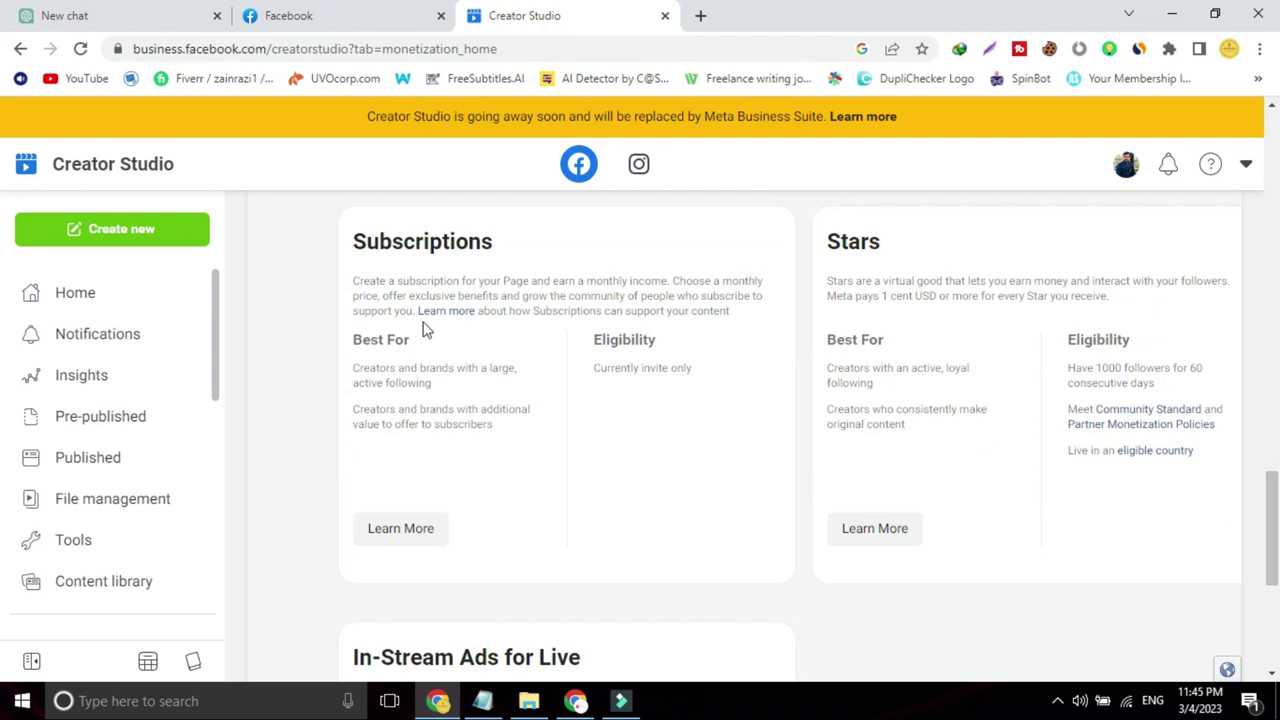
{"action": "left_click_drag", "start_coordinate": [352, 344], "coordinate": [437, 347]}
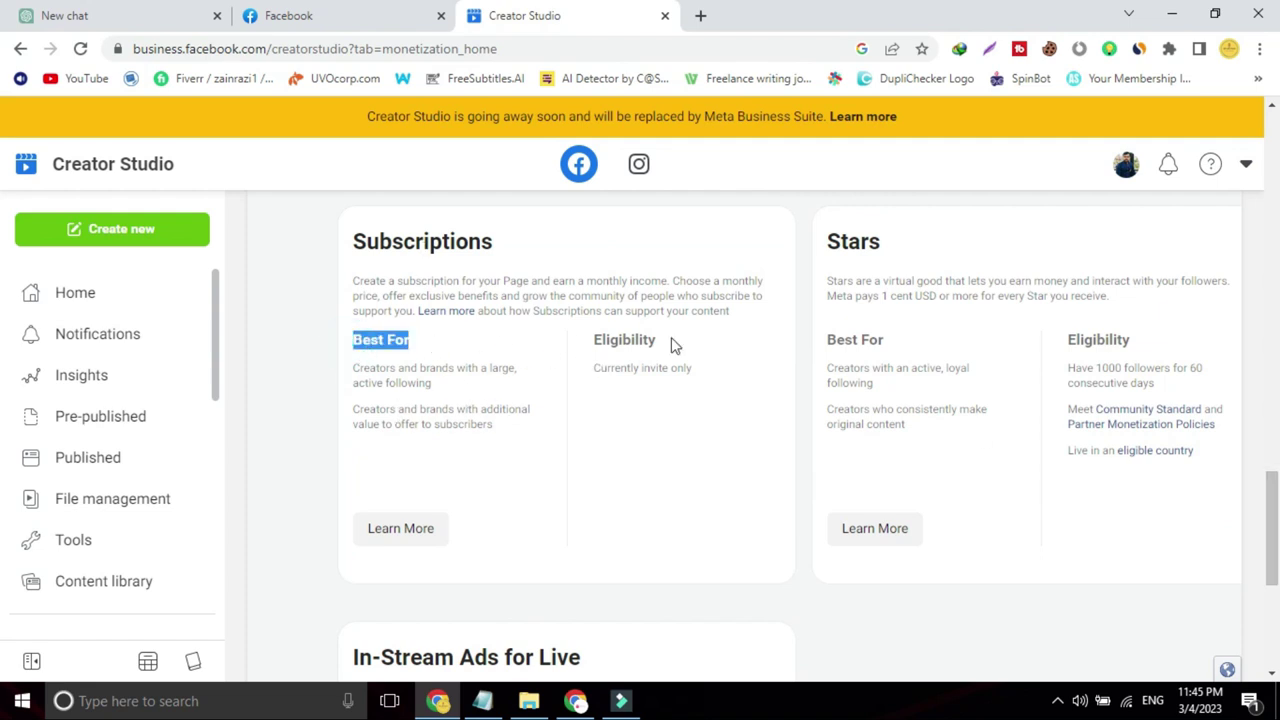
{"action": "left_click_drag", "start_coordinate": [592, 368], "coordinate": [700, 372]}
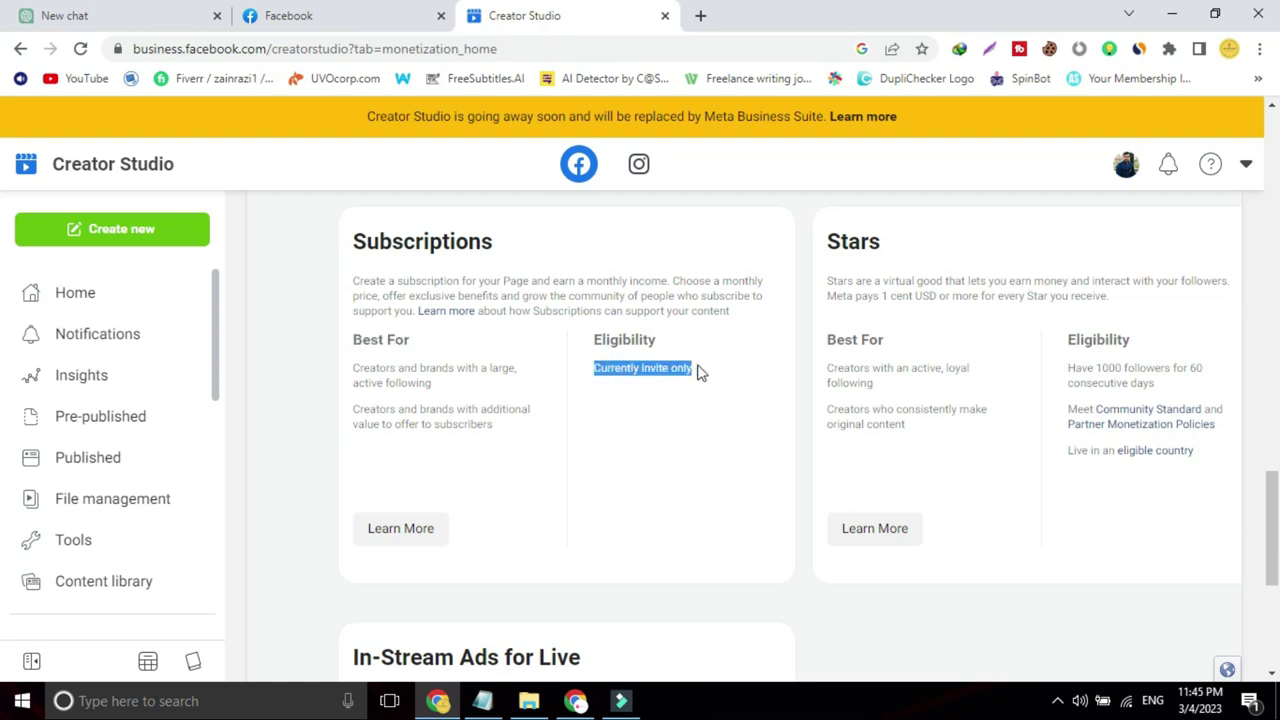